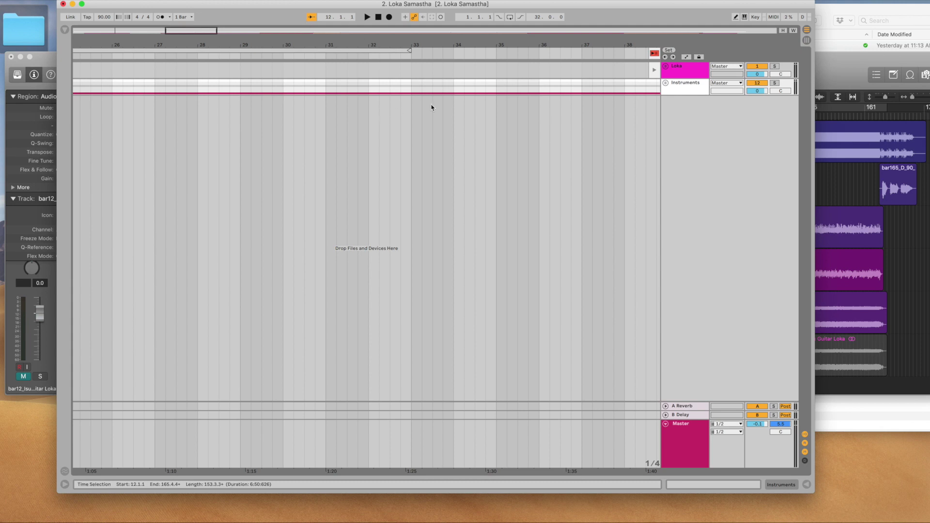
# Unfold the Instruments group track and bring the Loka project's tracks window in Logic Pro to the front
pyautogui.click(665, 83)
pyautogui.scroll(-5, 505, 216)
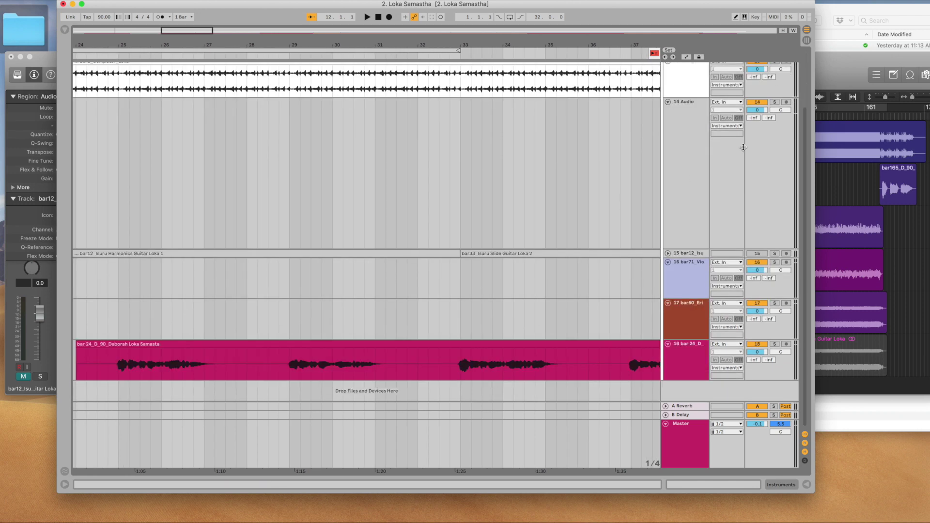
pyautogui.click(853, 79)
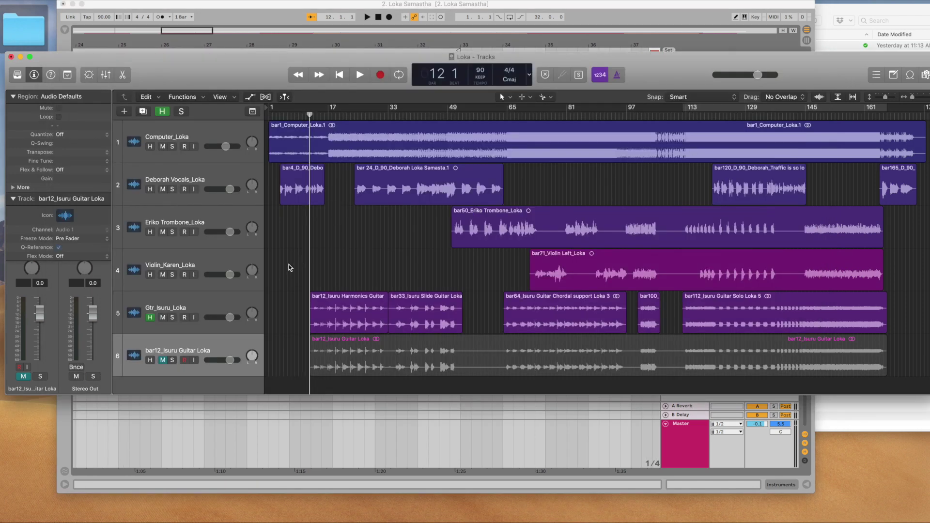
pyautogui.scroll(-1, 349, 245)
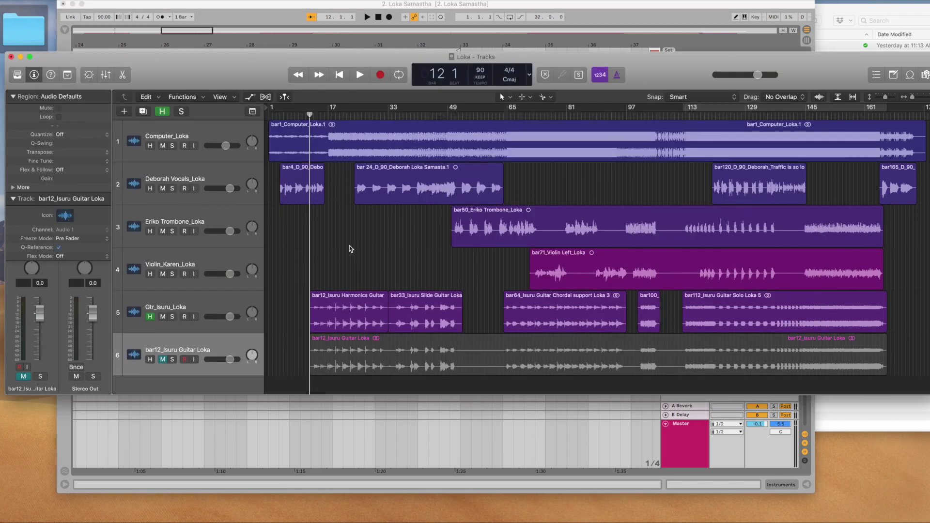
# Select the Computer_Loka region at bar 1 and examine where it starts on the timeline
pyautogui.click(271, 132)
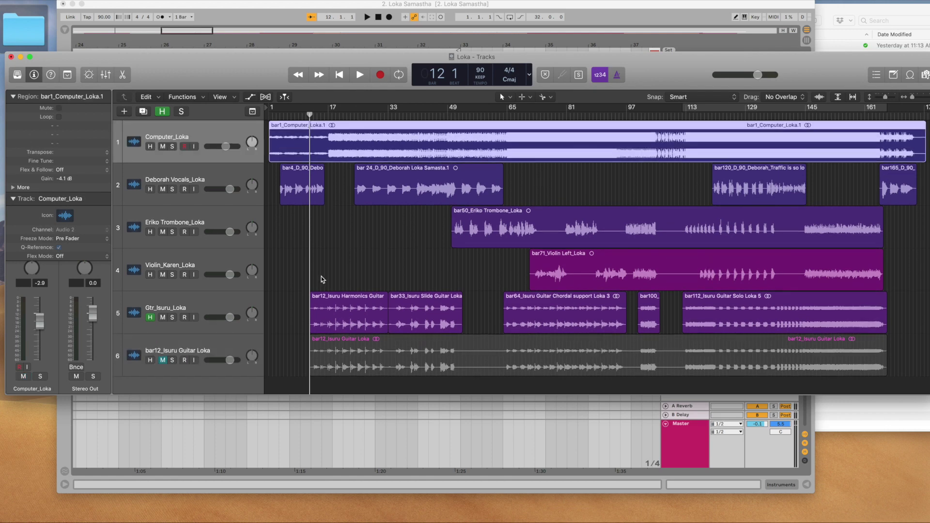
pyautogui.moveTo(331, 264); pyautogui.dragTo(265, 128)
pyautogui.scroll(3, 319, 228)
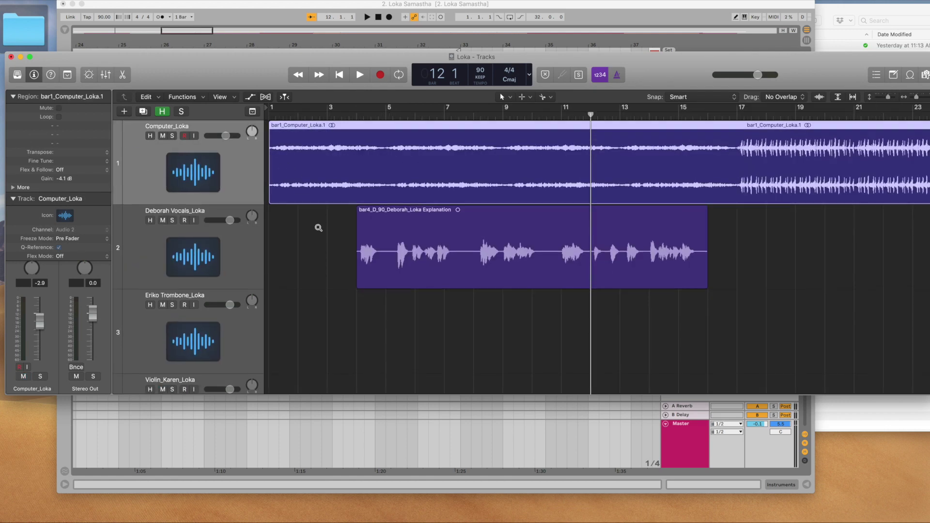
pyautogui.scroll(-3, 320, 239)
# Select the vocal Loka Explanation region on track 2 and place the playhead at its start on bar 4
pyautogui.click(366, 191)
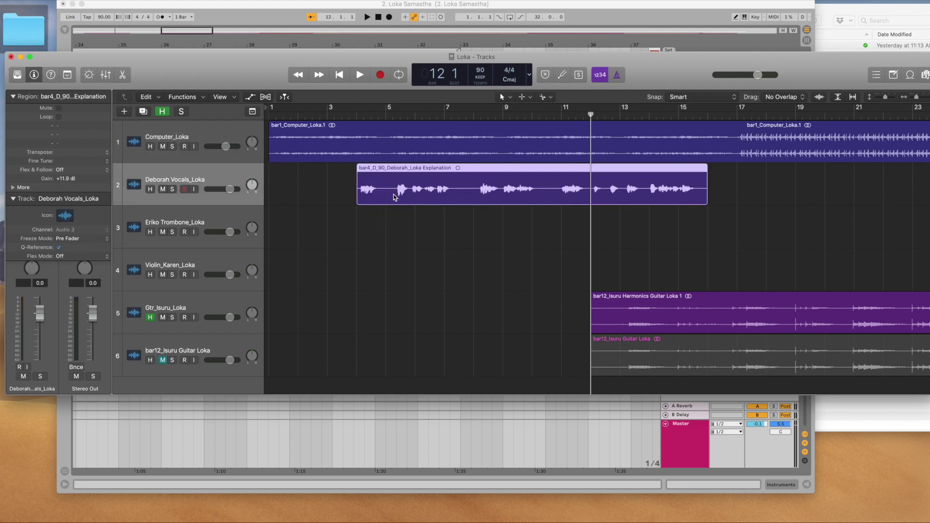
pyautogui.moveTo(363, 116)
pyautogui.mouseDown()
pyautogui.moveTo(349, 116)
pyautogui.moveTo(360, 114)
pyautogui.mouseUp()
pyautogui.moveTo(403, 240); pyautogui.dragTo(380, 190)
pyautogui.press(',')
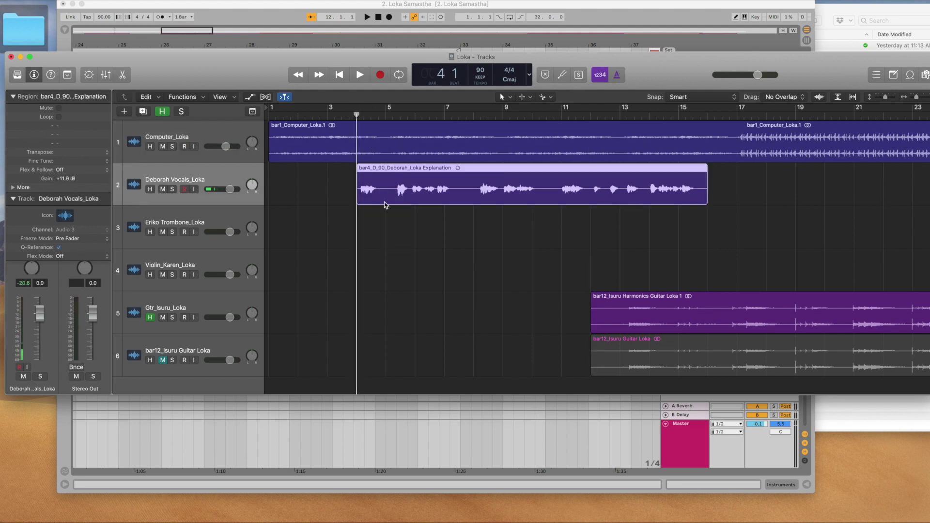
pyautogui.press('super+Down')
pyautogui.press('super+Down')
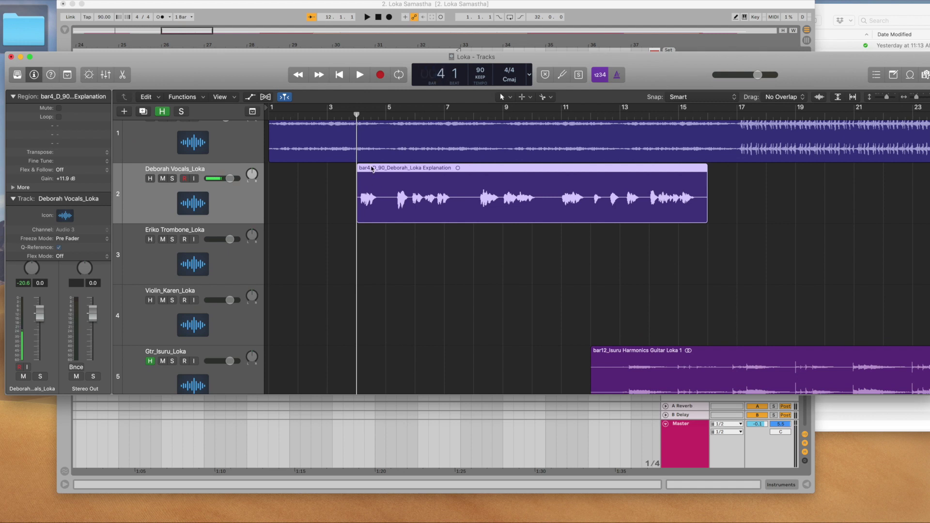
# Open the bar 4 vocal region's name for editing with the Text tool
pyautogui.press('t')
pyautogui.press('x')
pyautogui.click(371, 167)
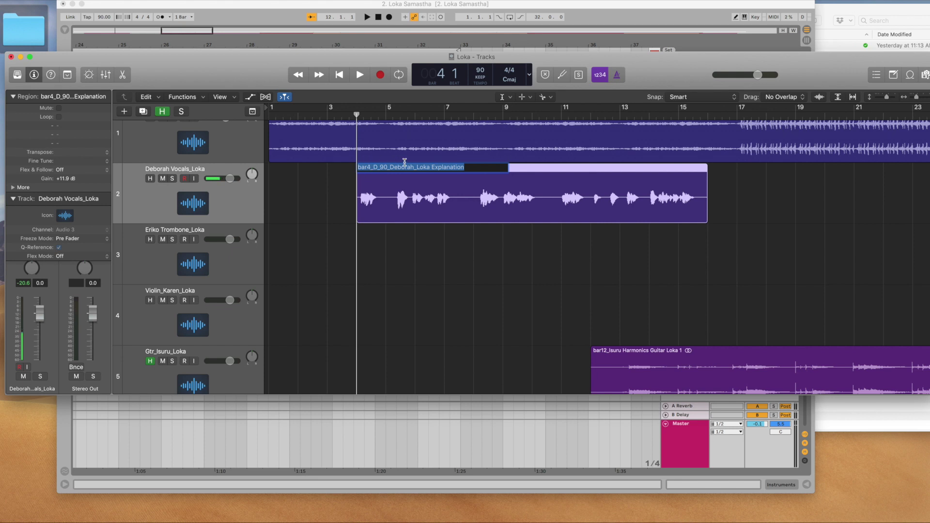
pyautogui.click(371, 261)
# Select the long guitar region starting at bar 12 on the muted track 6
pyautogui.scroll(-5, 449, 271)
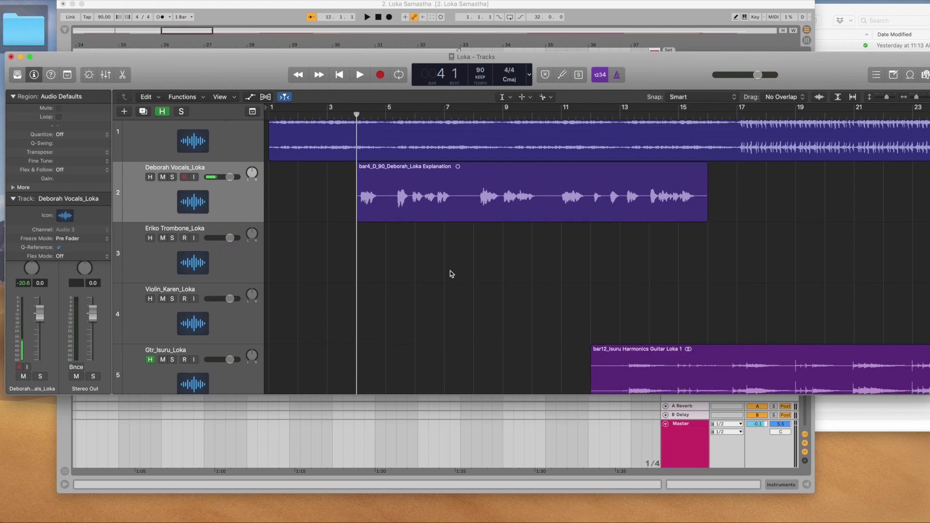
pyautogui.scroll(-4, 446, 290)
pyautogui.scroll(-10, 445, 297)
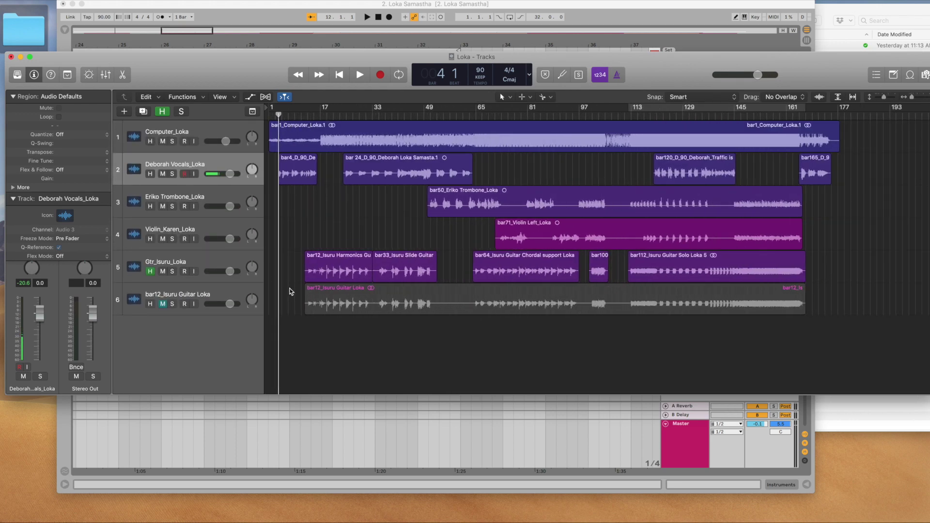
pyautogui.moveTo(290, 330); pyautogui.dragTo(390, 243)
pyautogui.scroll(-5, 455, 312)
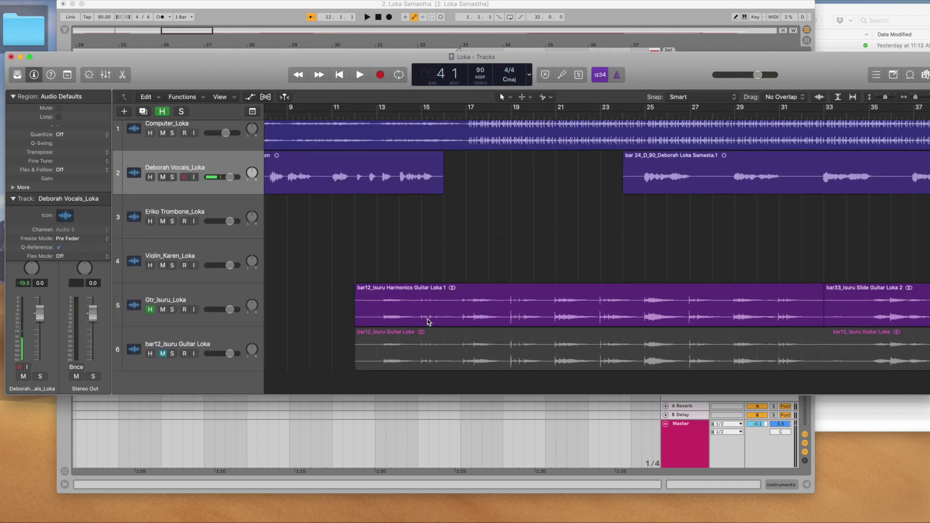
pyautogui.scroll(-10, 427, 321)
pyautogui.click(345, 335)
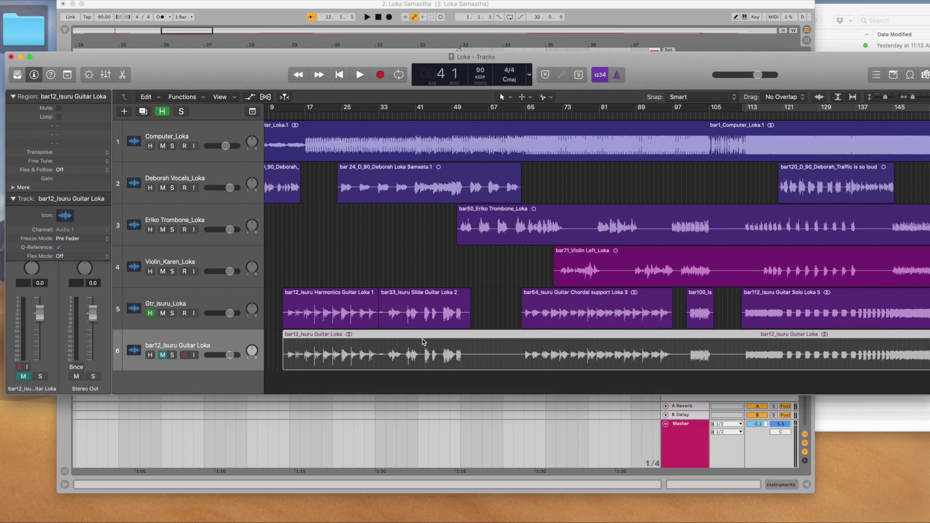
pyautogui.hscroll(1, 424, 342)
pyautogui.rightClick(380, 339)
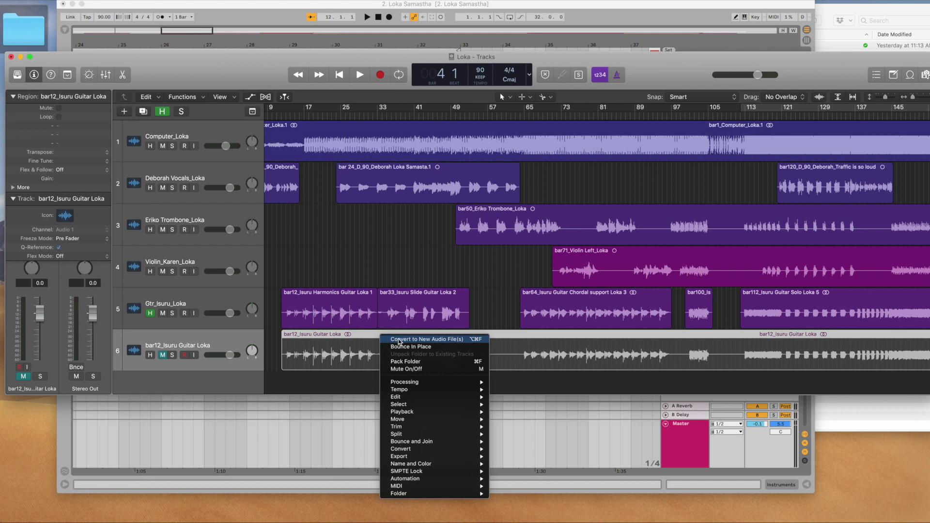
pyautogui.click(353, 279)
pyautogui.hscroll(1, 352, 280)
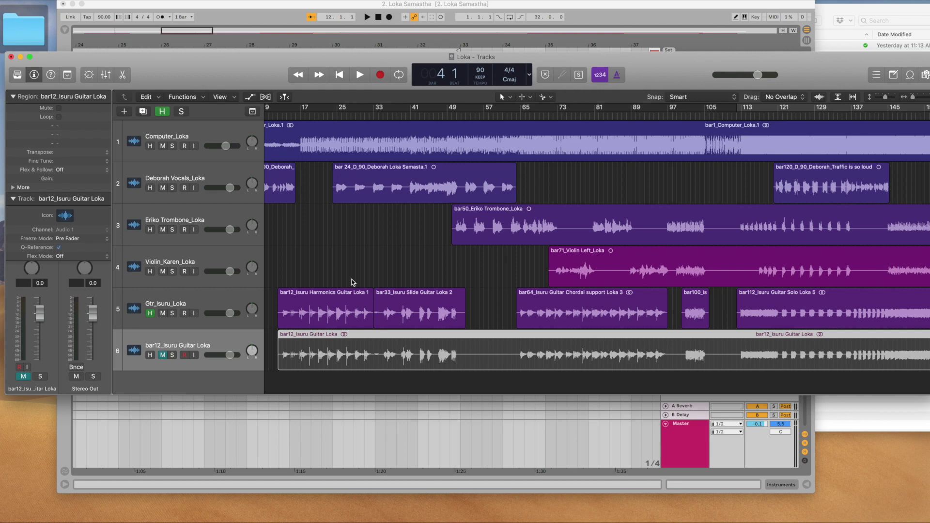
# Look up the key command for Show/Hide Project Audio in the Key Commands window
pyautogui.press('f')
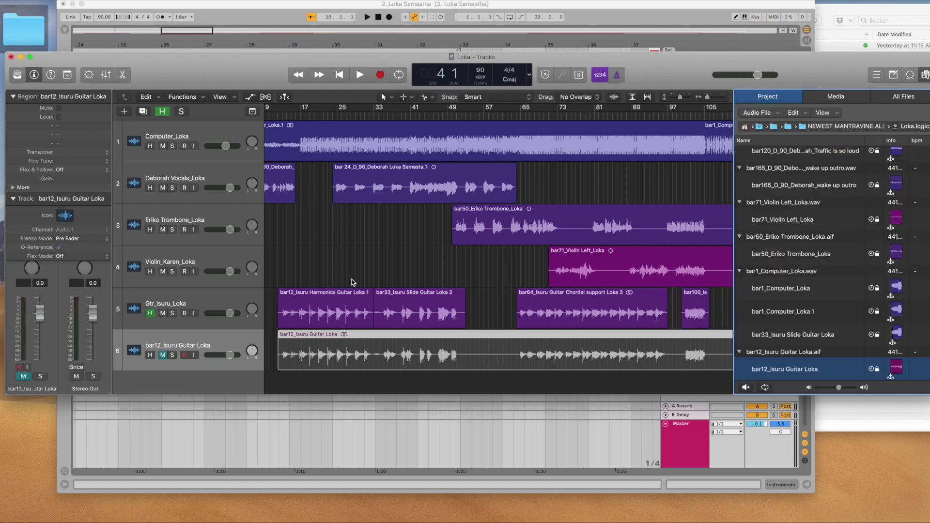
pyautogui.press('f')
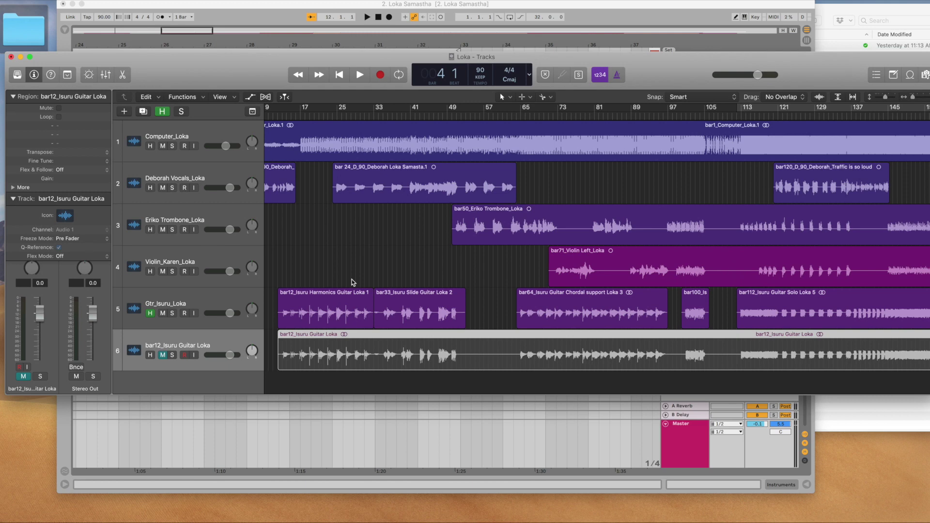
pyautogui.hotkey('alt', 'k')
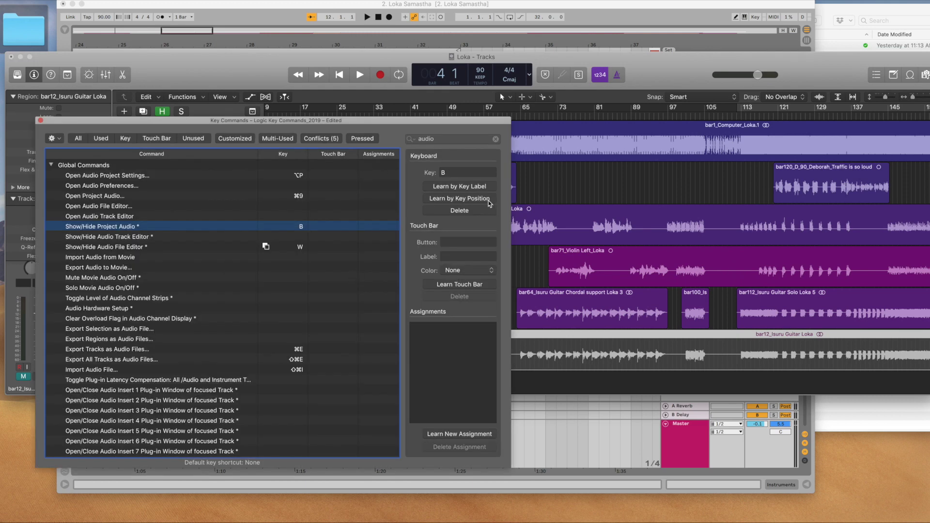
pyautogui.click(448, 173)
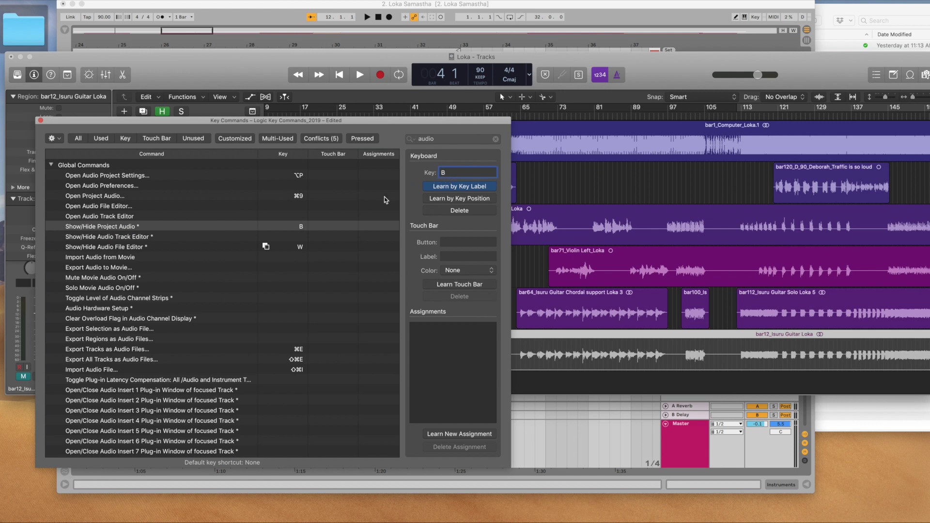
pyautogui.click(438, 140)
pyautogui.click(112, 229)
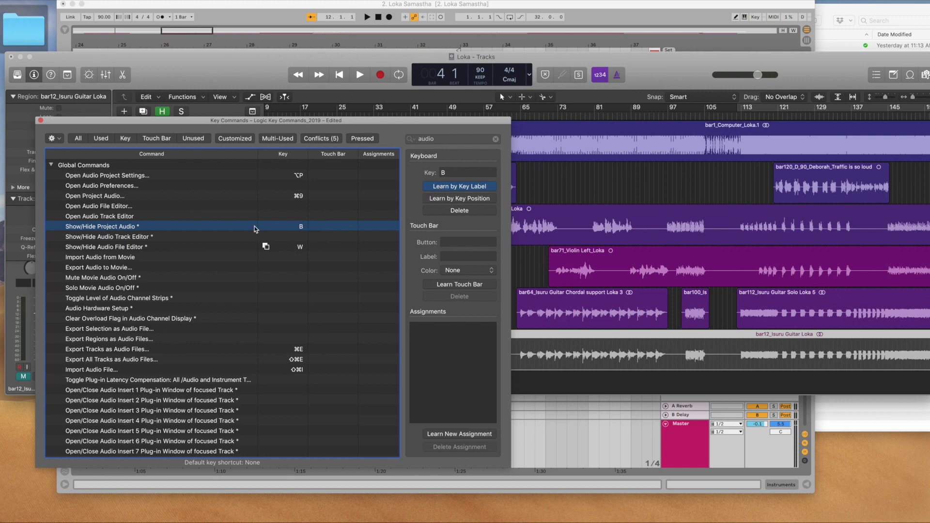
pyautogui.click(41, 120)
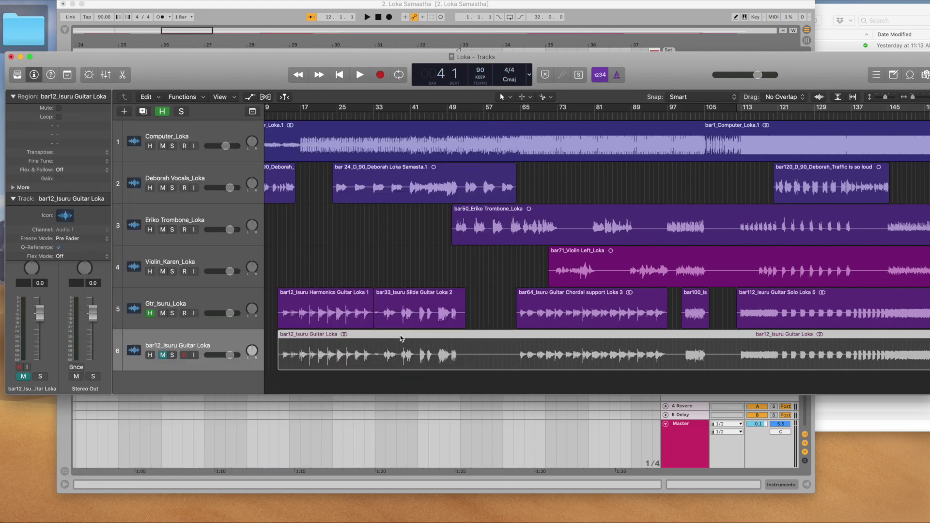
# Find the bar12 guitar Loka .aif file in the project's audio list and show it in Finder
pyautogui.press('f')
pyautogui.scroll(-3, 815, 334)
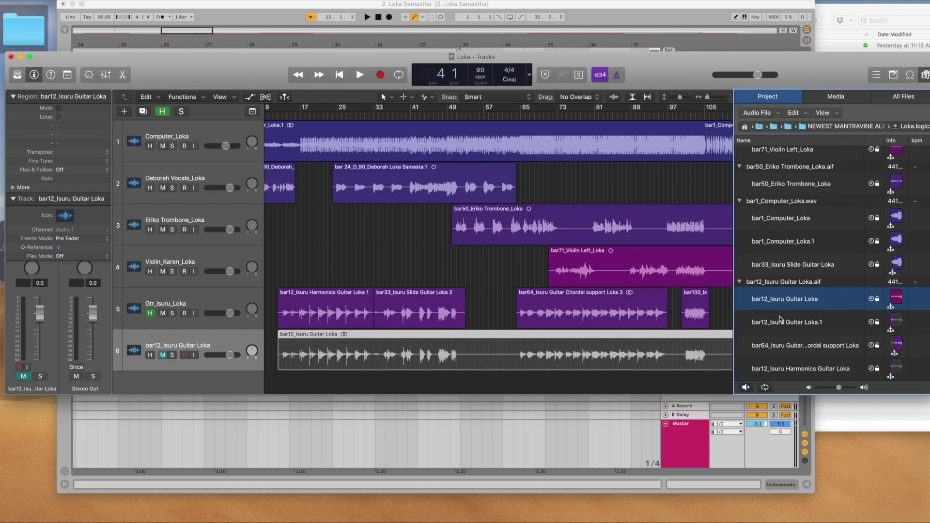
pyautogui.click(785, 283)
pyautogui.rightClick(785, 283)
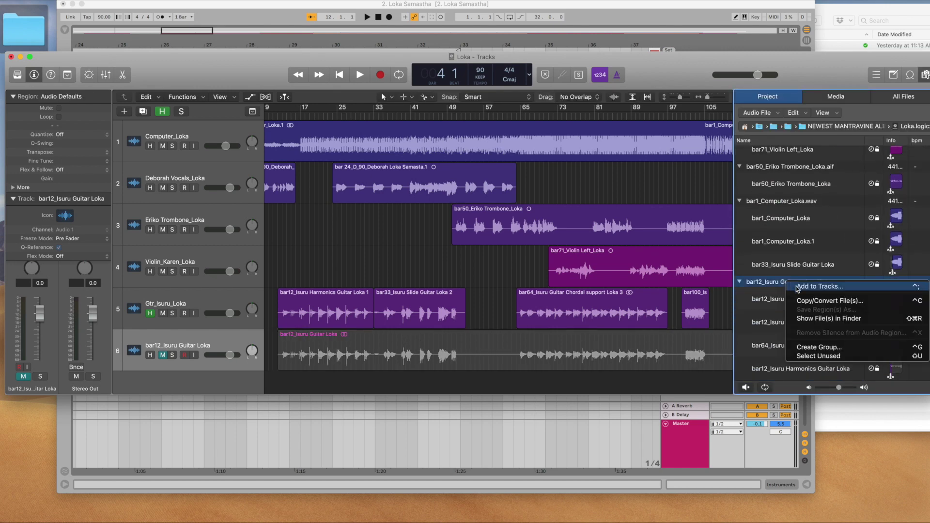
pyautogui.click(808, 318)
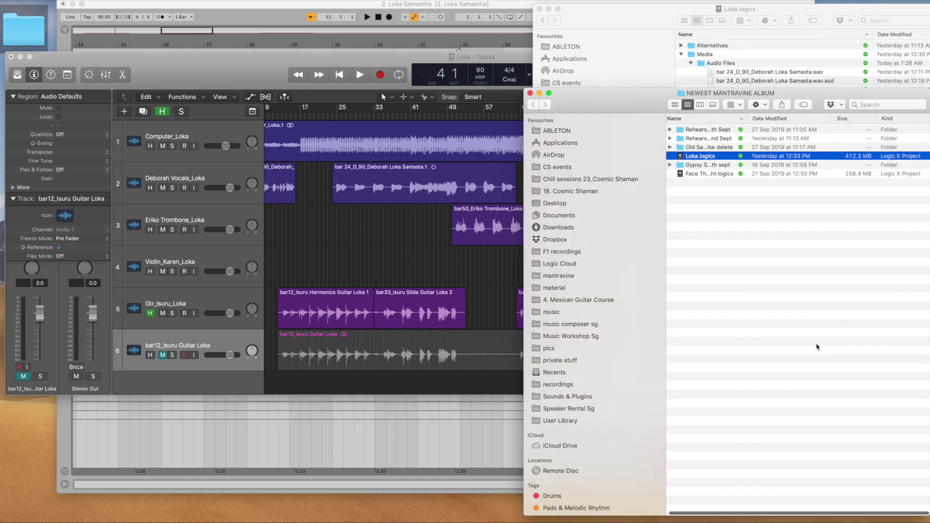
# Close the older Loka.logicx Finder window, show the package contents of Loka.logicx and select the original bar12 guitar Loka .aif file
pyautogui.click(539, 9)
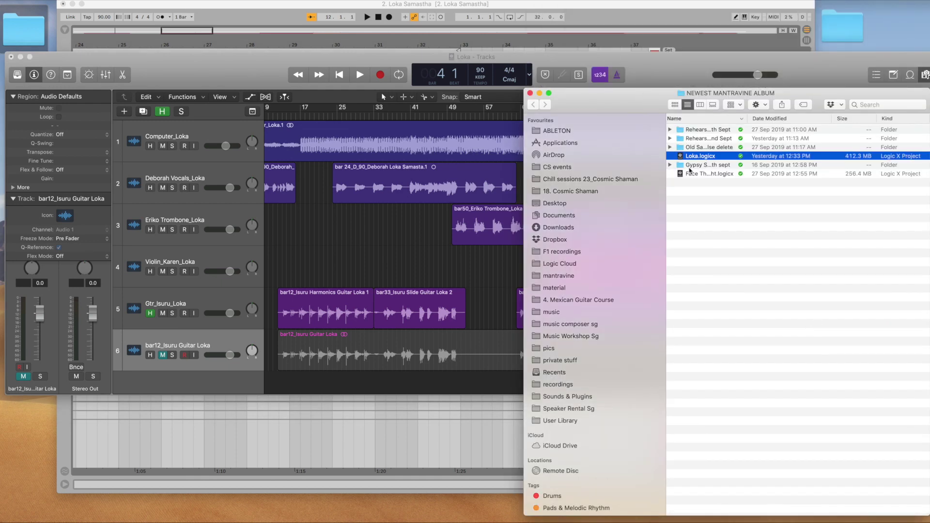
pyautogui.rightClick(691, 157)
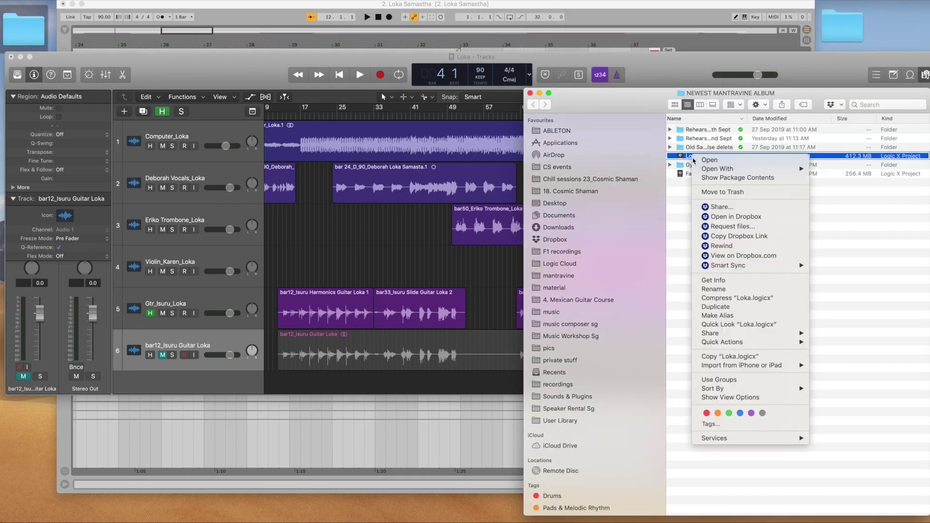
pyautogui.click(713, 178)
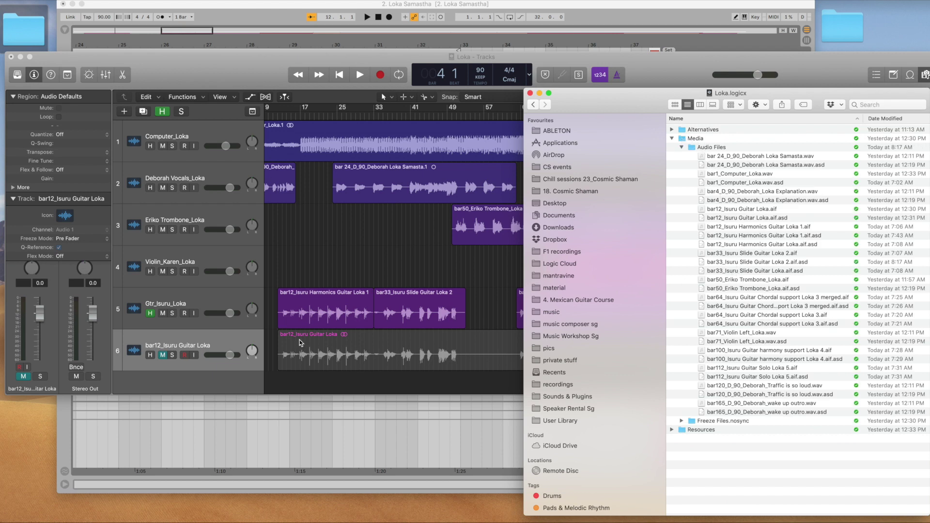
pyautogui.click(724, 210)
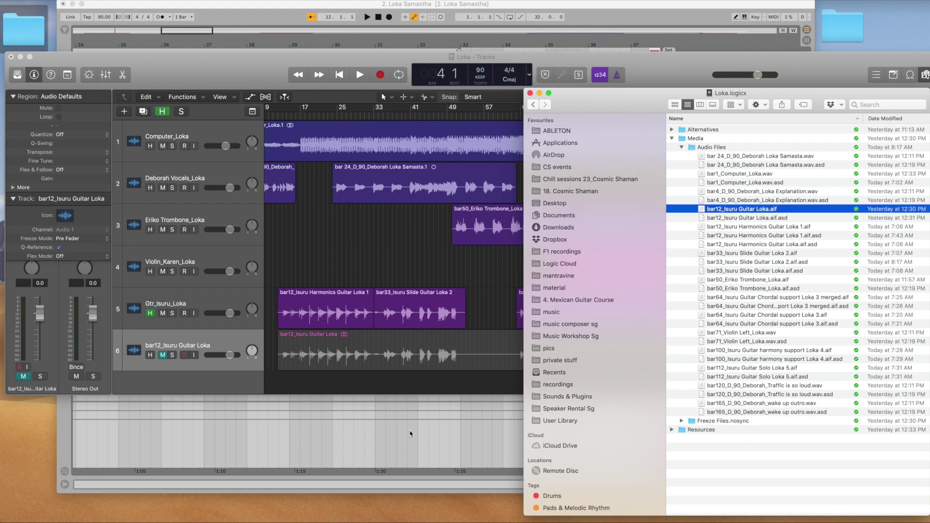
# Switch to Ableton Live's Session View and select the 14 Audio clip slot in the row of the bar1 Computer clip
pyautogui.click(410, 433)
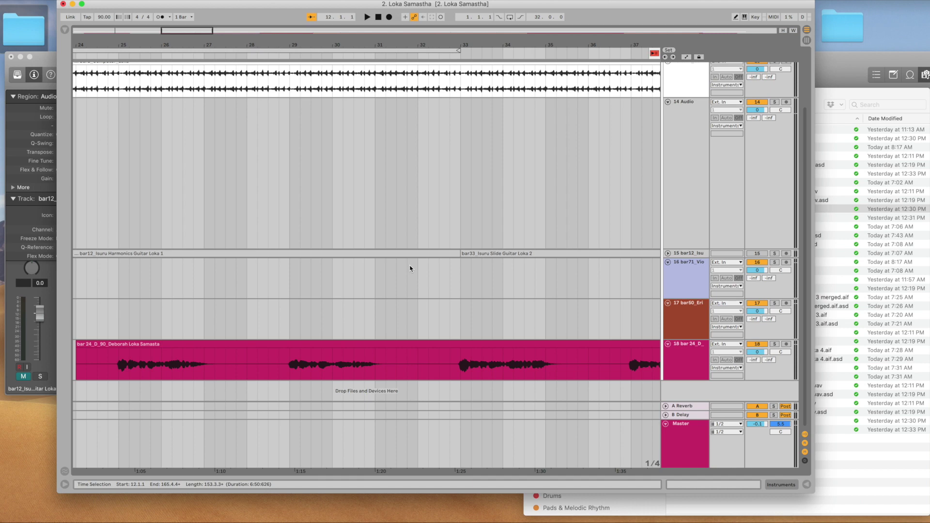
pyautogui.press('Tab')
pyautogui.click(439, 176)
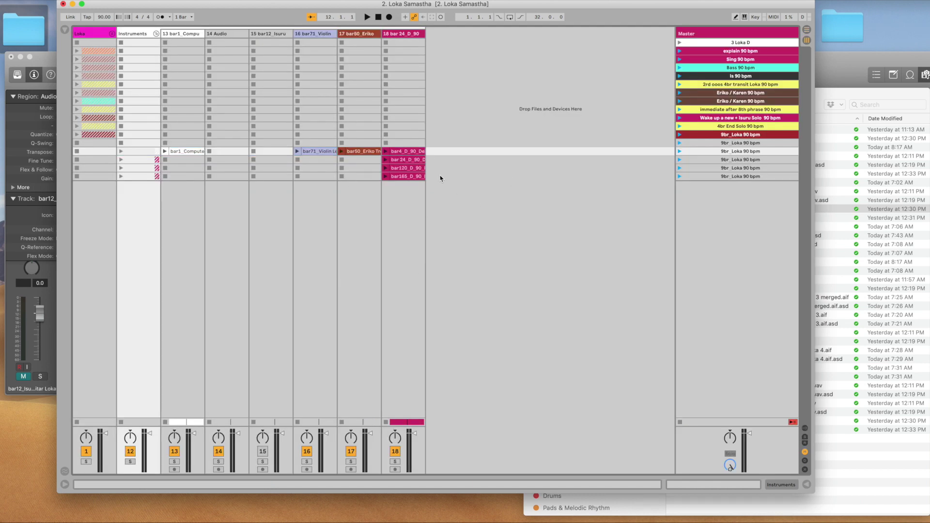
pyautogui.click(250, 143)
pyautogui.click(244, 159)
pyautogui.click(243, 154)
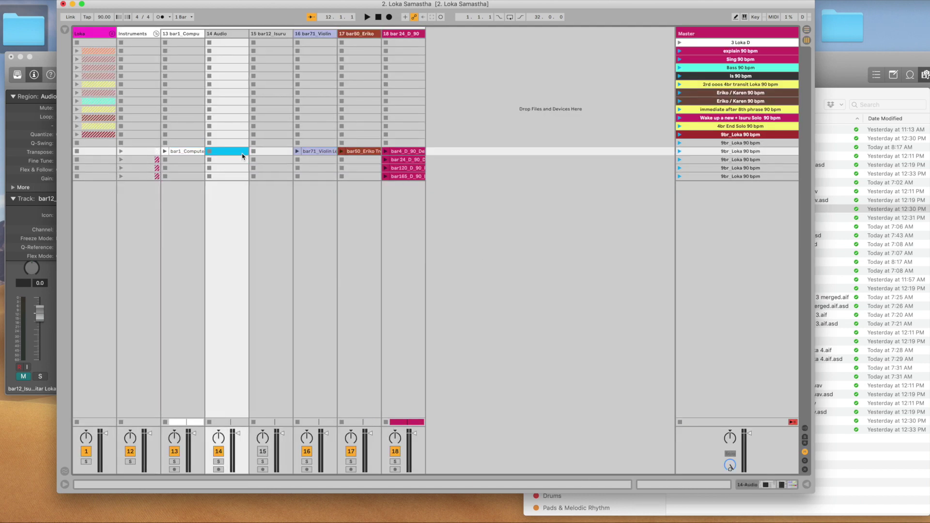
# Add the bar12 guitar Loka .aif file from Finder to track 15's slot in the bar1 Computer clip's row and open the clip's details
pyautogui.press('Tab')
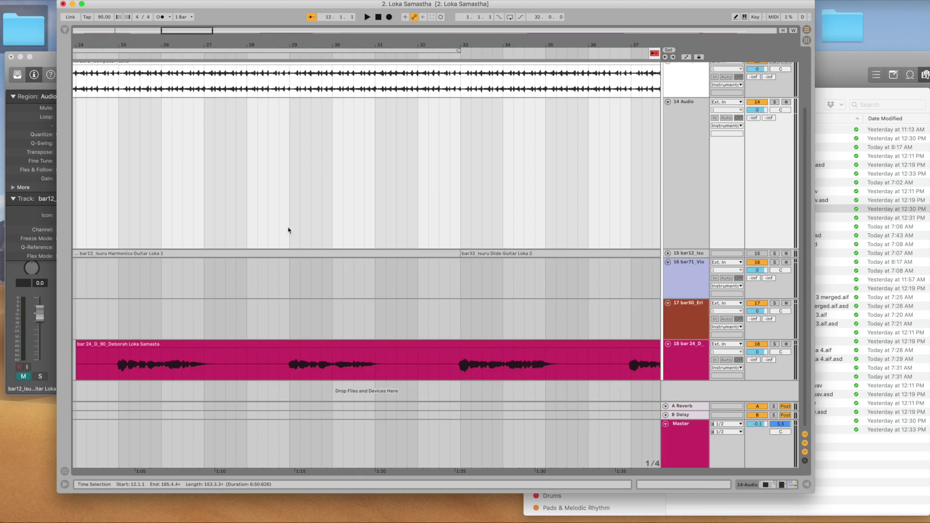
pyautogui.hscroll(-10, 213, 172)
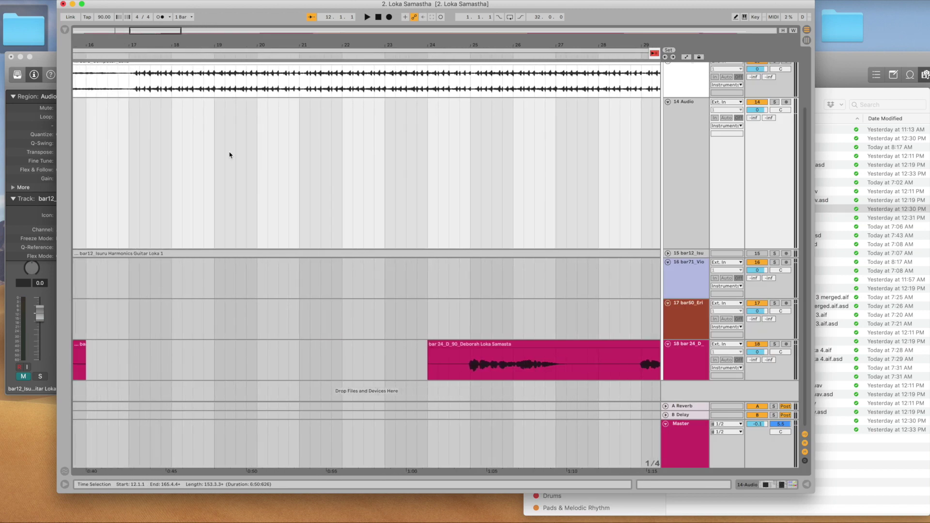
pyautogui.press('Tab')
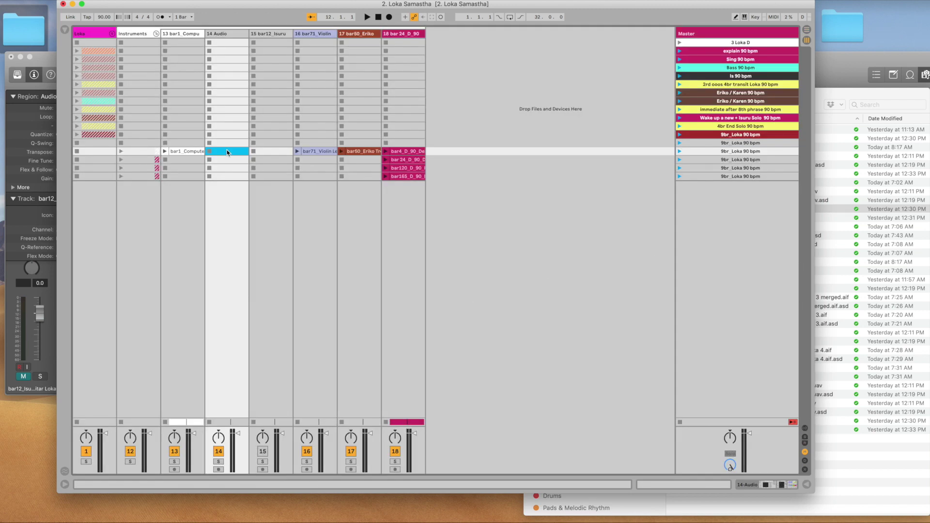
pyautogui.click(866, 96)
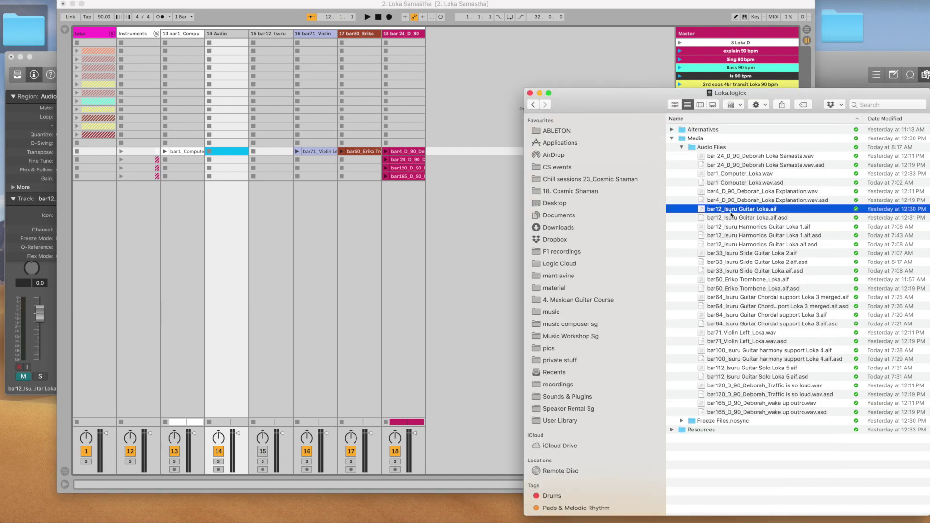
pyautogui.moveTo(731, 214); pyautogui.dragTo(264, 153)
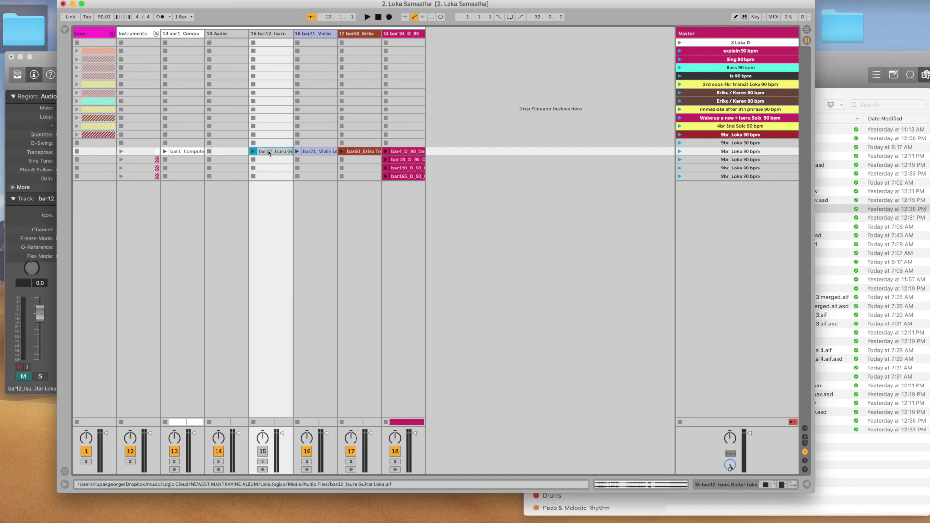
pyautogui.doubleClick(269, 153)
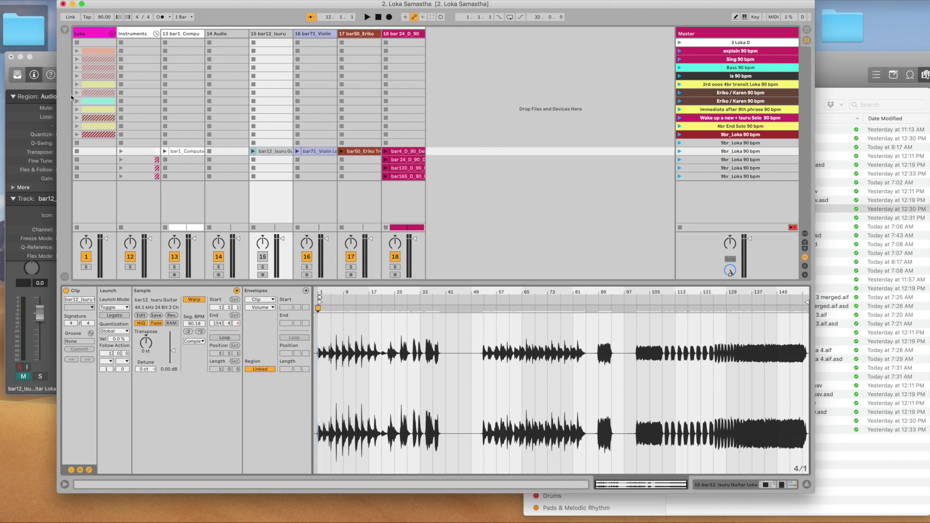
# Set the bar12 guitar clip's Seg. BPM to 90.00, keeping Warp switched on
pyautogui.click(48, 59)
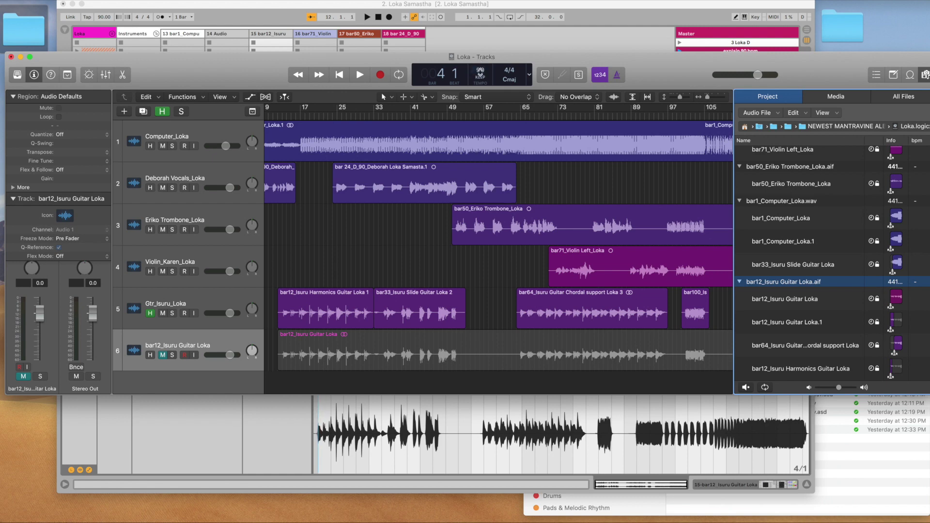
pyautogui.click(336, 7)
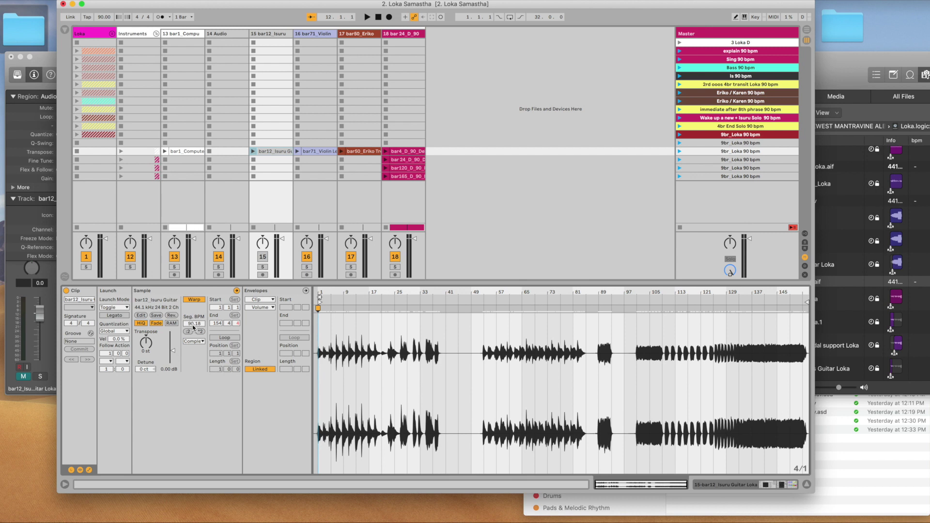
pyautogui.click(194, 299)
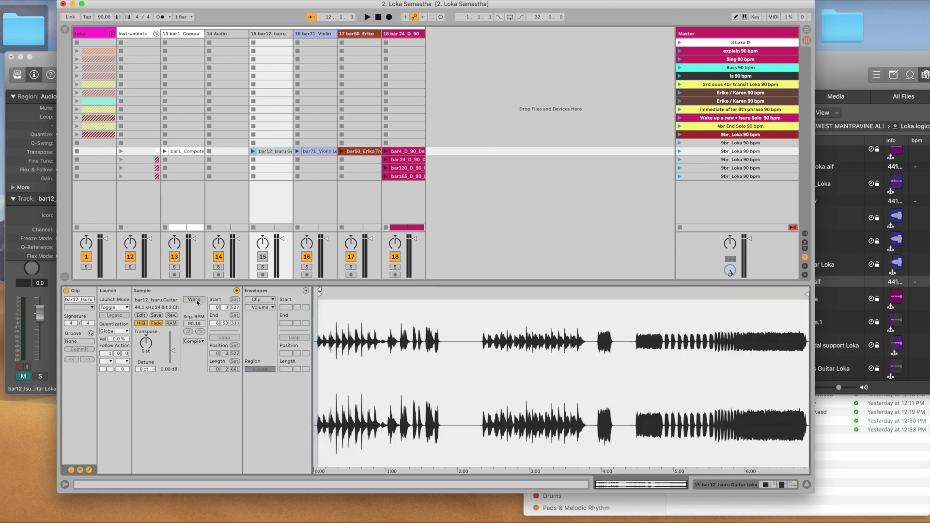
pyautogui.click(196, 299)
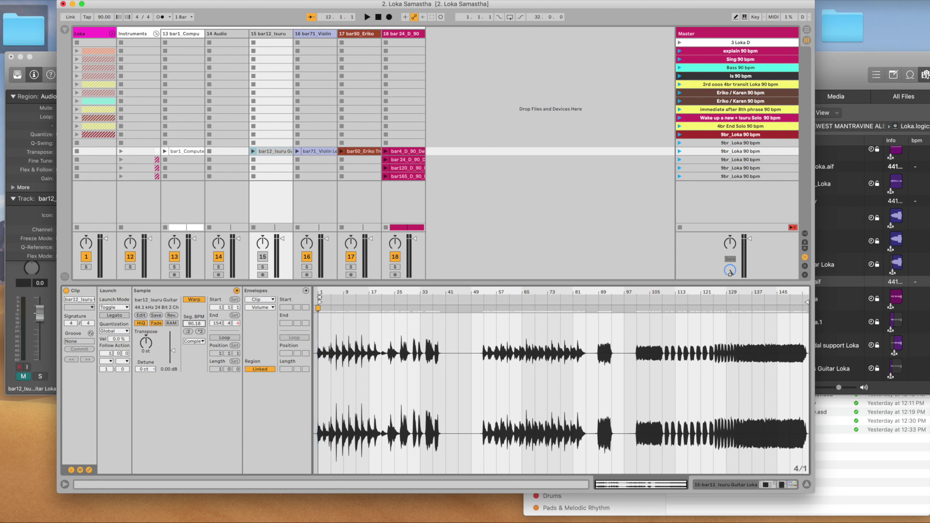
pyautogui.moveTo(194, 323); pyautogui.dragTo(194, 323)
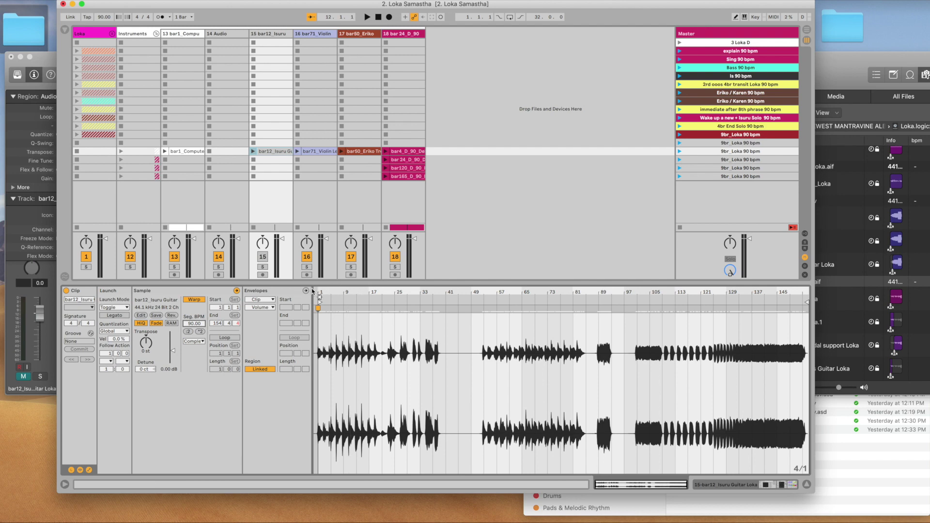
# Compare the guitar clip's opening waveform with the bar12 guitar region in Logic Pro, placing the playhead at bar 13
pyautogui.moveTo(318, 289); pyautogui.dragTo(383, 383)
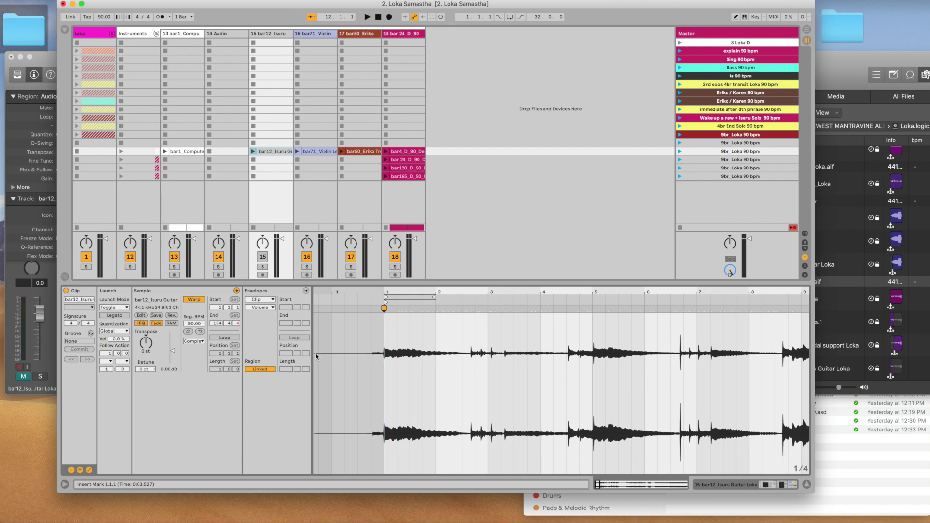
pyautogui.click(832, 66)
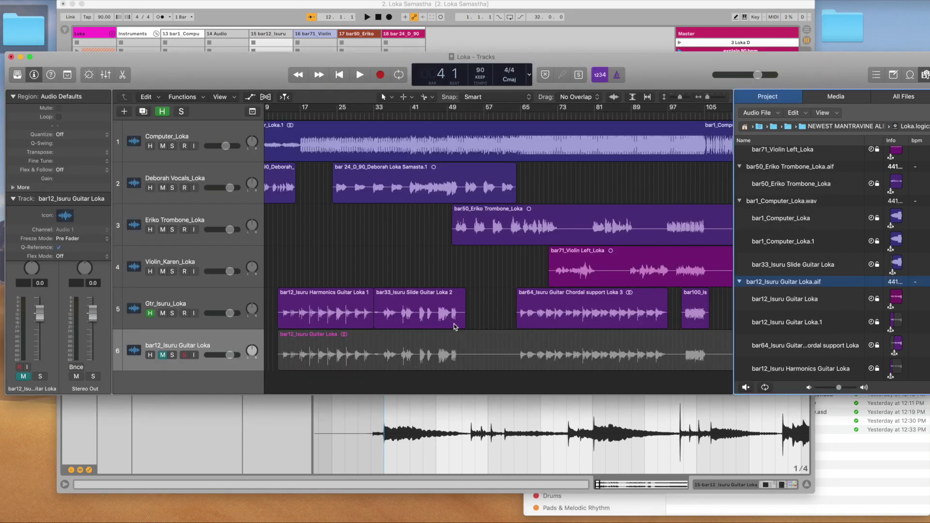
pyautogui.moveTo(296, 377); pyautogui.dragTo(273, 344)
pyautogui.scroll(-3, 374, 342)
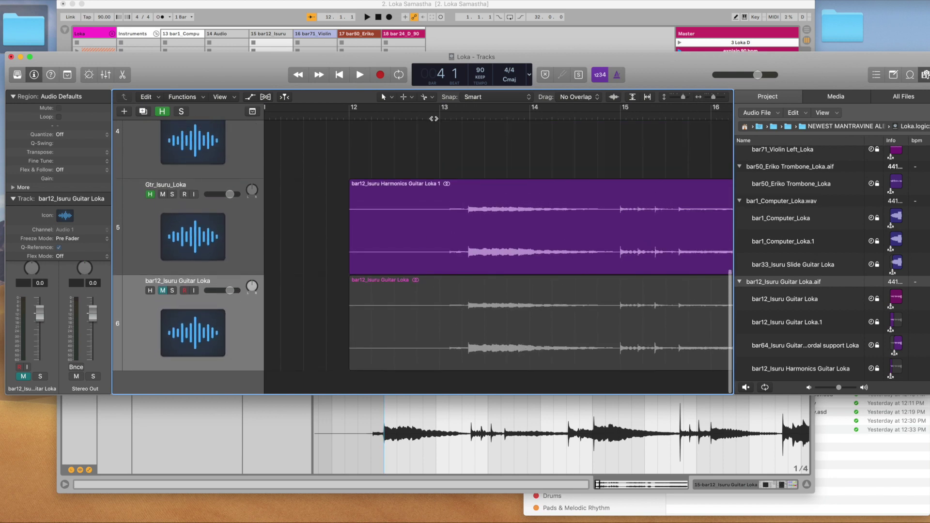
pyautogui.click(440, 116)
pyautogui.moveTo(440, 117); pyautogui.dragTo(440, 137)
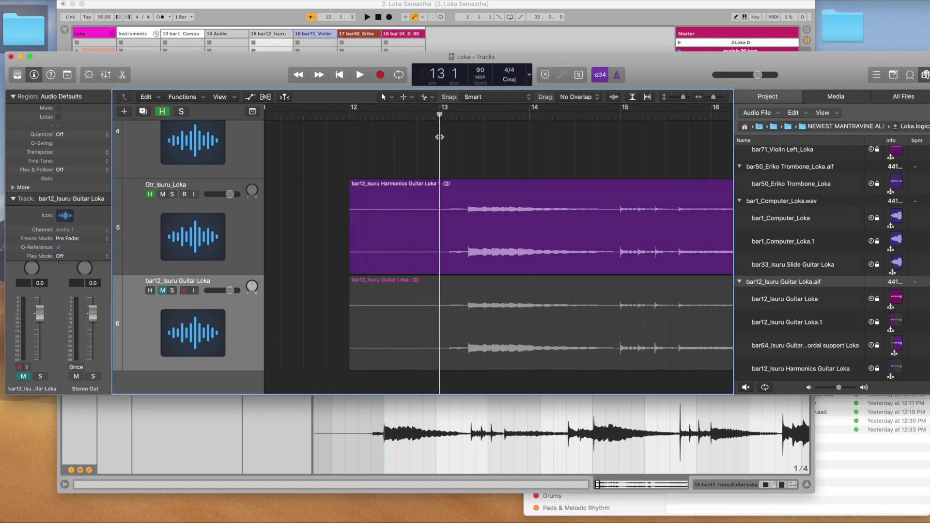
# Back in Ableton Live, shift the guitar clip's warp marker to 2.3.1, remove it, and align the sample's very start with 1.1.1
pyautogui.click(391, 487)
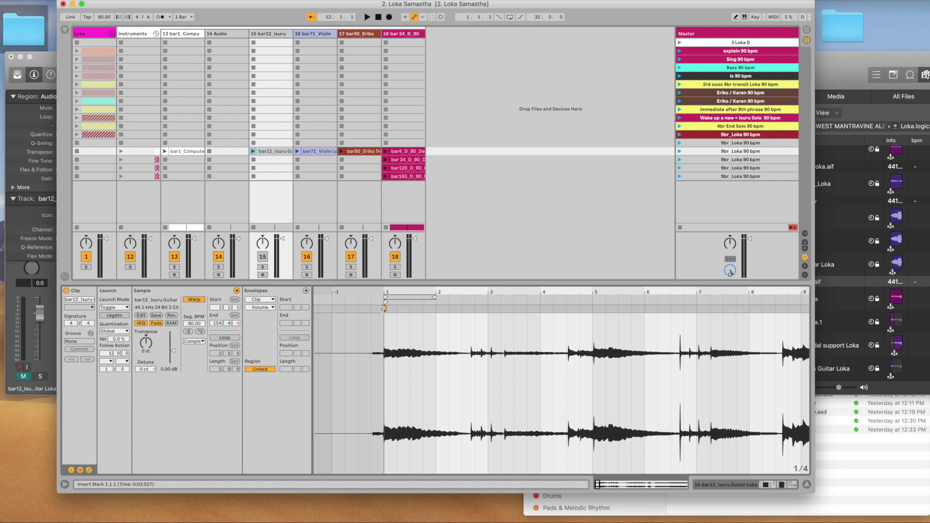
pyautogui.moveTo(383, 309)
pyautogui.mouseDown()
pyautogui.moveTo(488, 309)
pyautogui.moveTo(462, 310)
pyautogui.mouseUp()
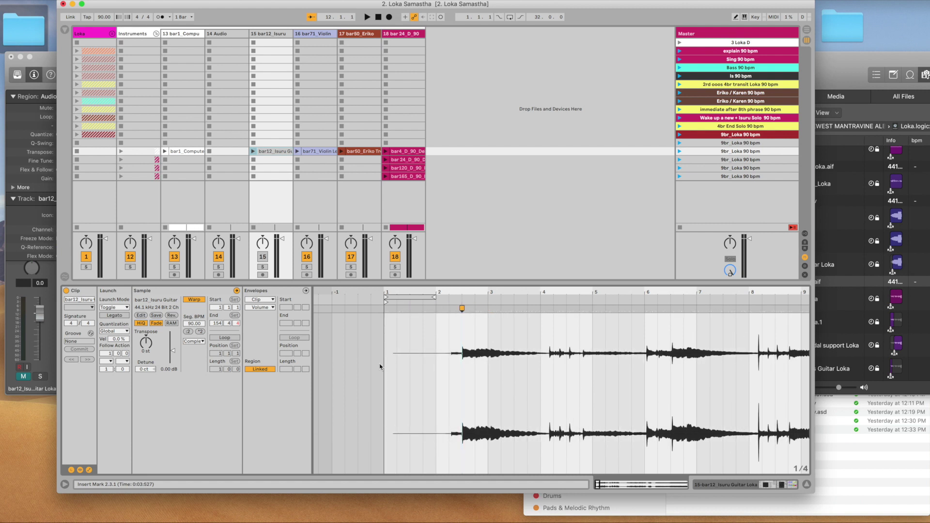
pyautogui.click(393, 336)
pyautogui.click(461, 310)
pyautogui.moveTo(450, 294); pyautogui.dragTo(451, 203)
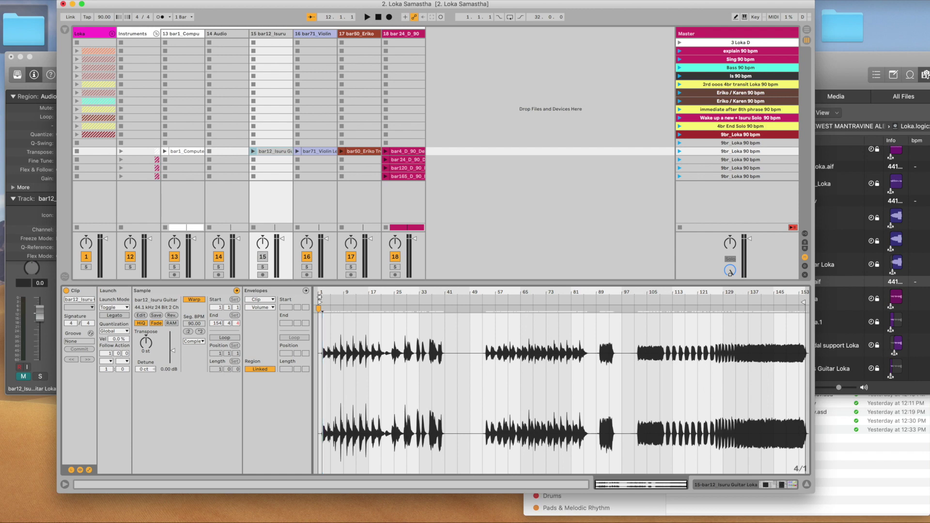
pyautogui.moveTo(451, 203); pyautogui.dragTo(357, 362)
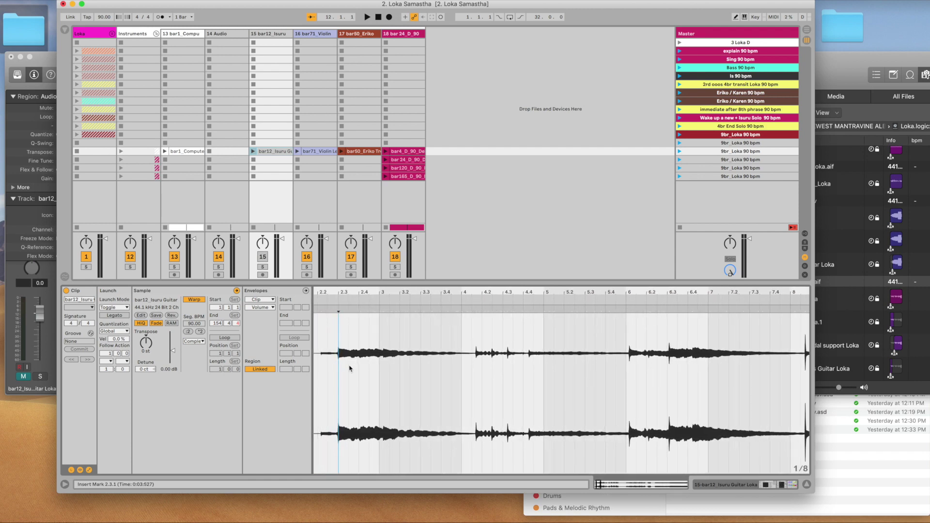
pyautogui.hscroll(-5, 357, 362)
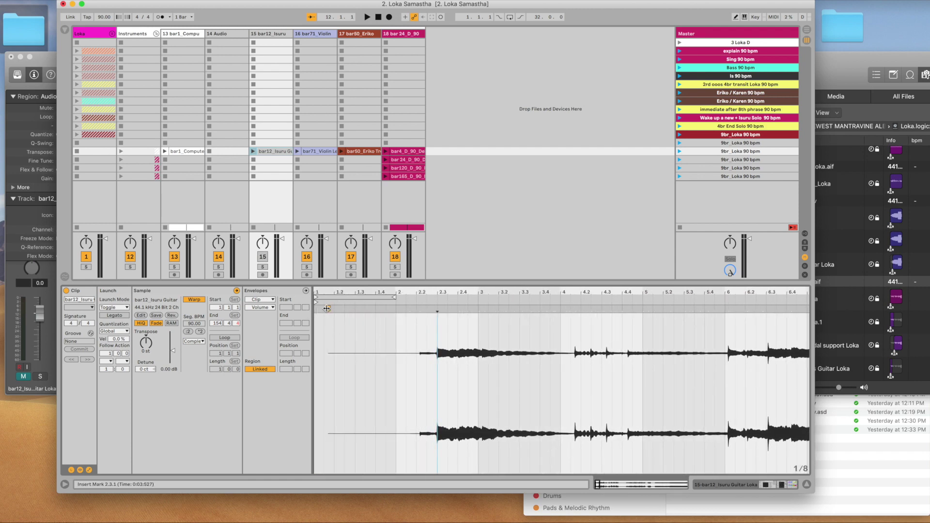
pyautogui.moveTo(327, 309); pyautogui.dragTo(315, 309)
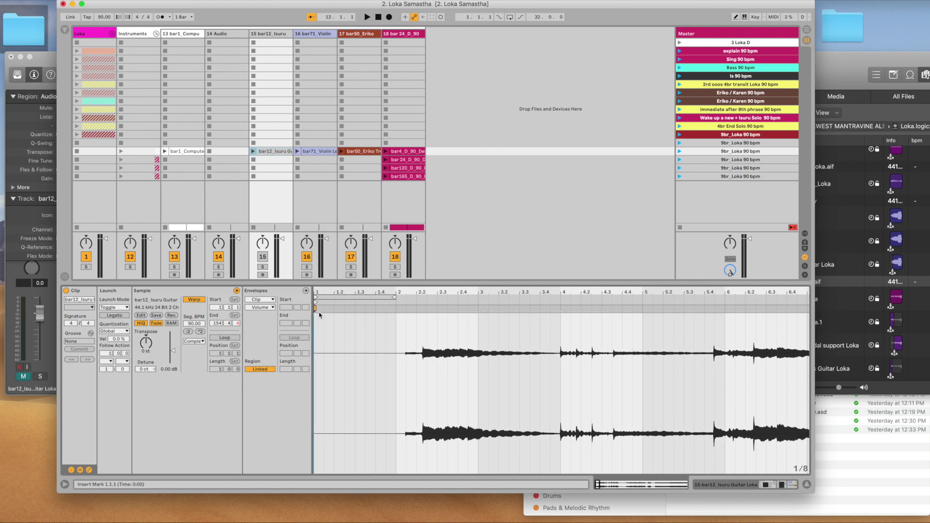
# Place the warped bar12 guitar clip on track 14 in the Arrangement View, starting at bar 12
pyautogui.click(820, 65)
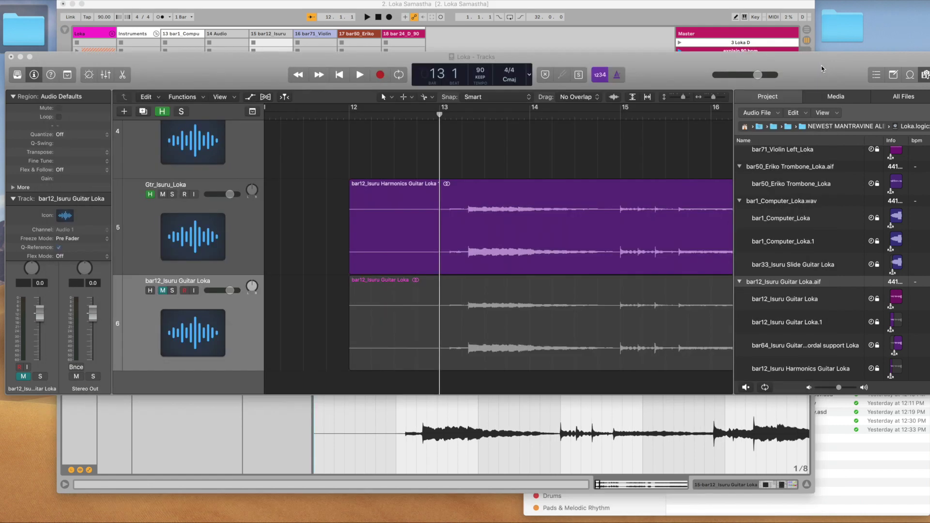
pyautogui.press('z')
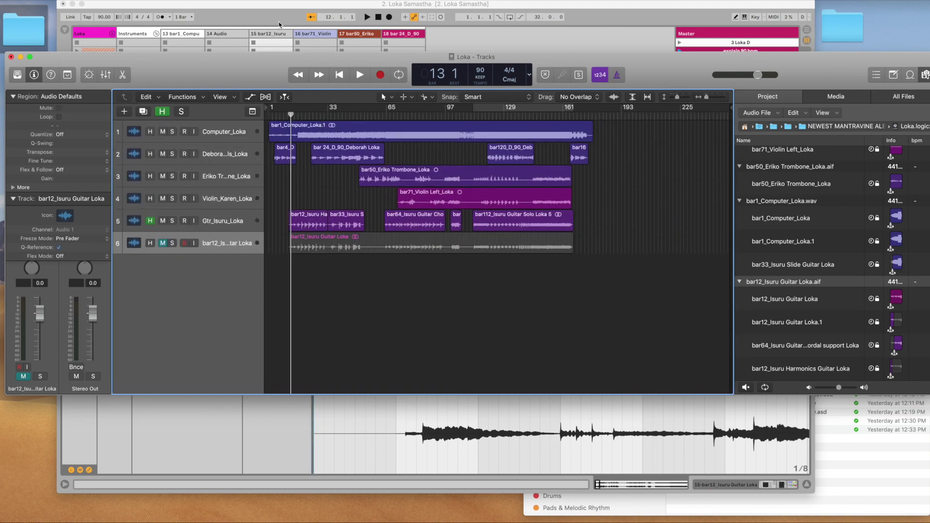
pyautogui.click(279, 23)
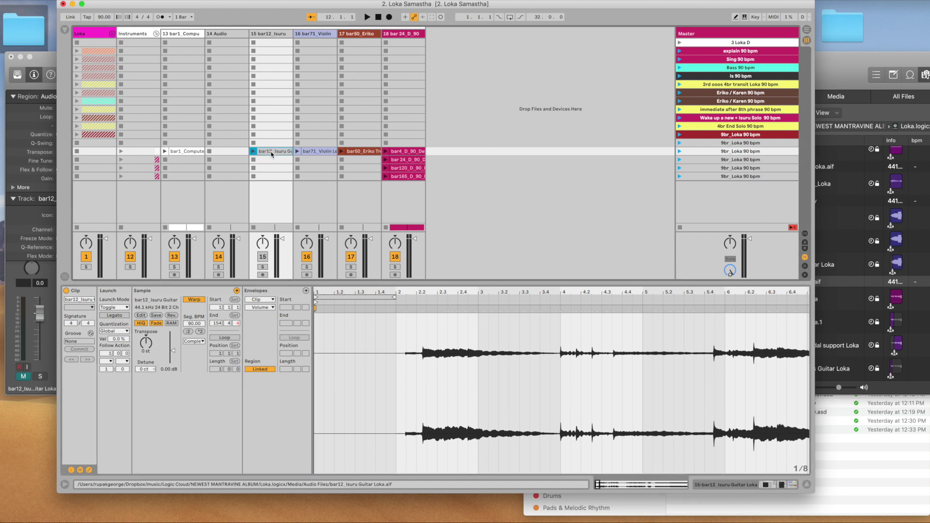
pyautogui.press('Tab')
pyautogui.moveTo(271, 154); pyautogui.dragTo(100, 191)
pyautogui.hscroll(-10, 216, 179)
pyautogui.hscroll(-2, 321, 166)
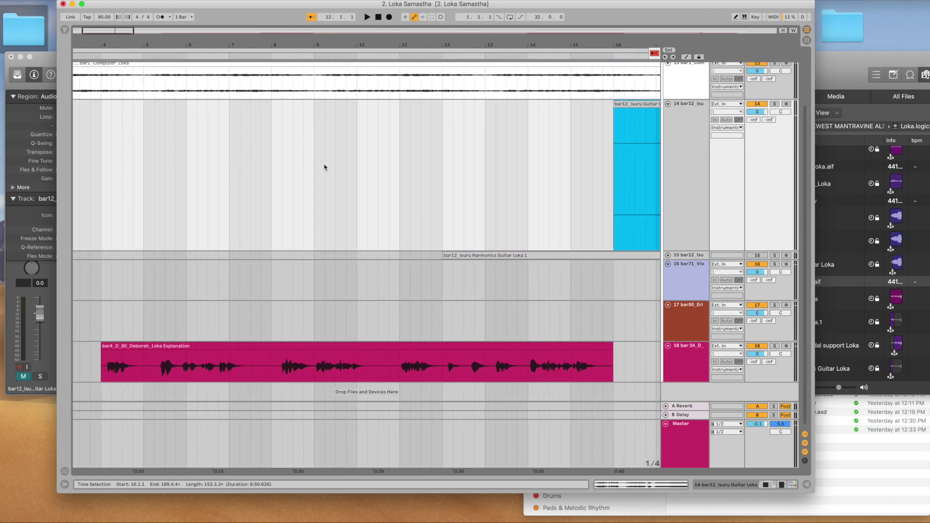
pyautogui.hscroll(5, 475, 125)
pyautogui.moveTo(575, 110); pyautogui.dragTo(401, 146)
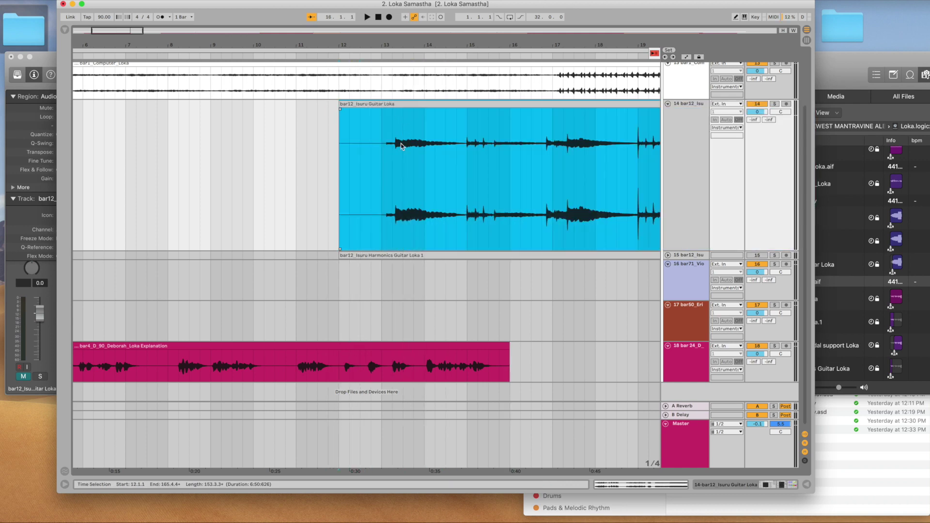
# Compare the start of the bar1 Computer clip in the full arrangement with its region in Logic Pro
pyautogui.hscroll(2, 391, 161)
pyautogui.scroll(3, 368, 145)
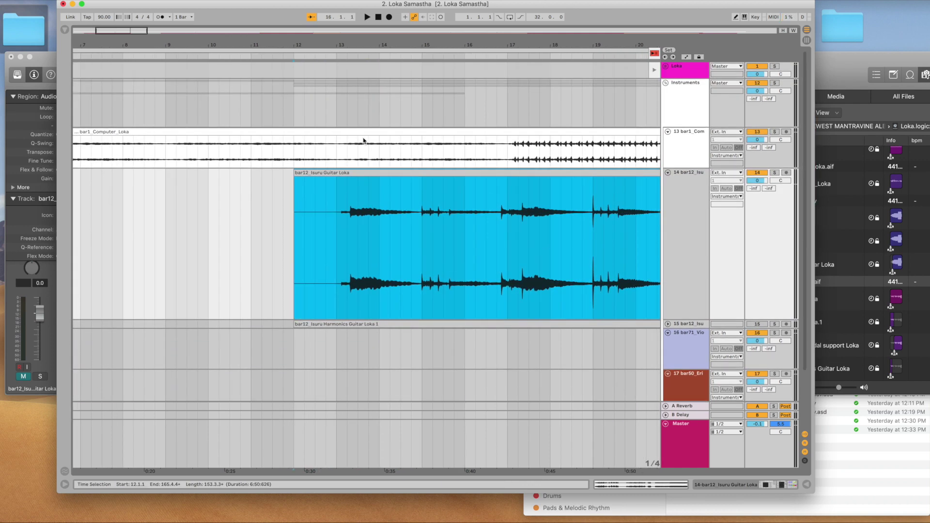
pyautogui.hscroll(-6, 178, 172)
pyautogui.doubleClick(331, 42)
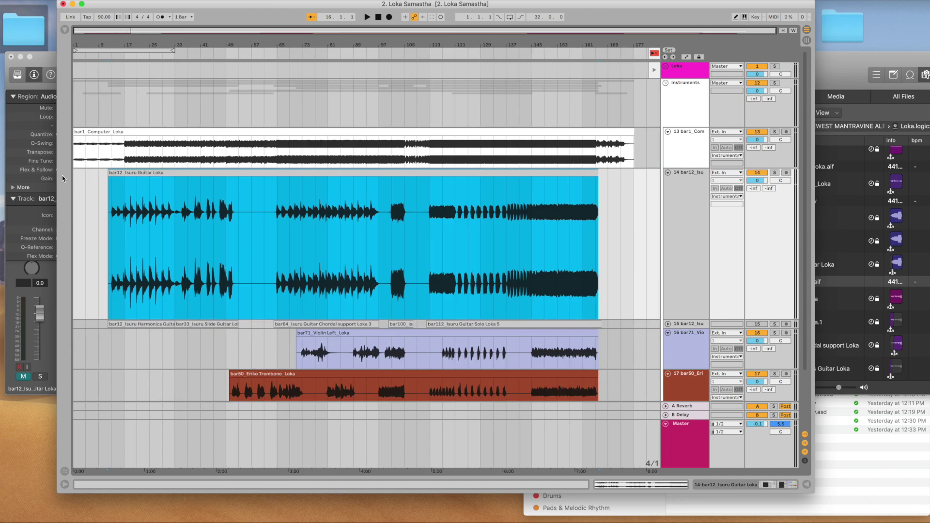
pyautogui.click(144, 141)
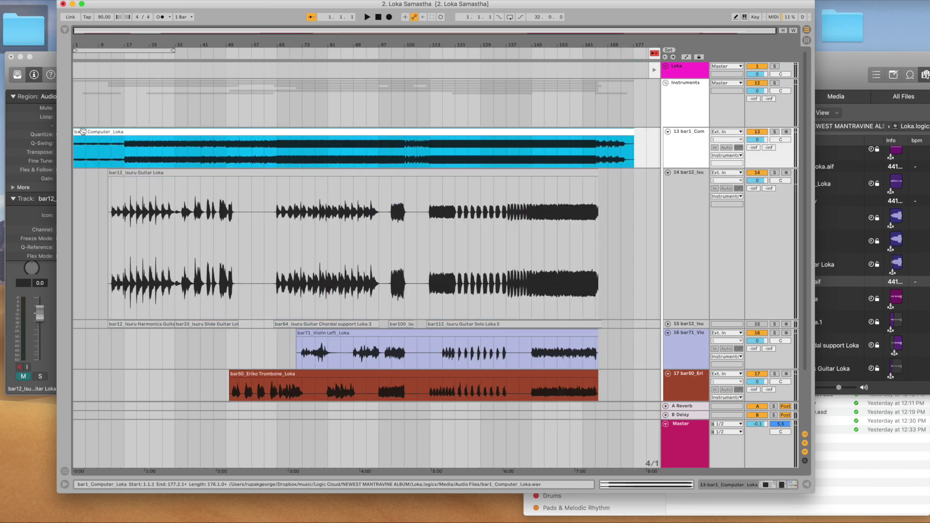
pyautogui.click(830, 68)
pyautogui.click(288, 128)
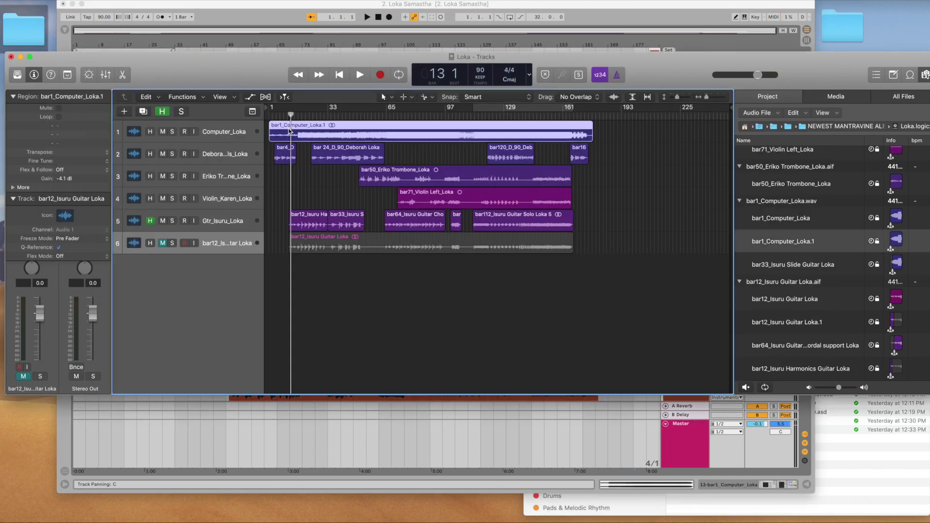
pyautogui.click(264, 9)
pyautogui.scroll(-5, 375, 327)
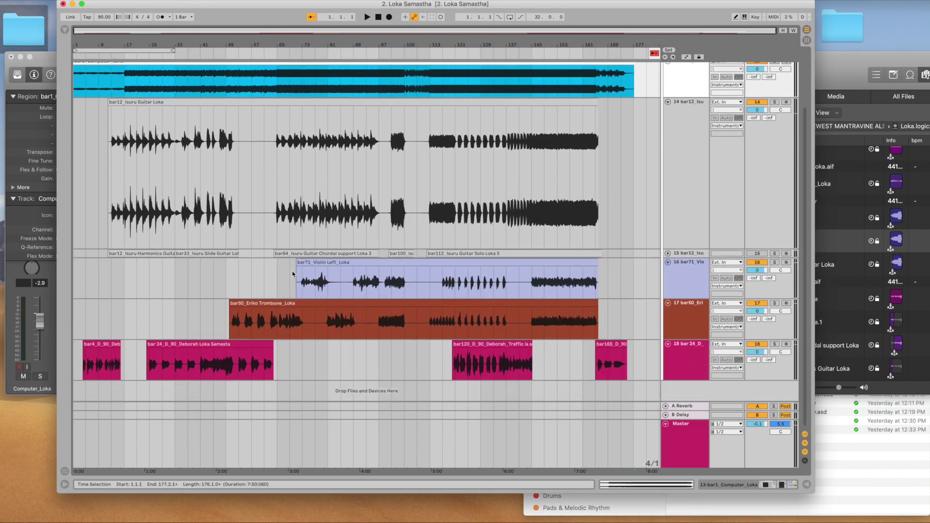
# Compare the bar71 Violin region in Logic Pro with its clip in Ableton Live and inspect the arrangement around the guitar clip at bar 12
pyautogui.click(902, 59)
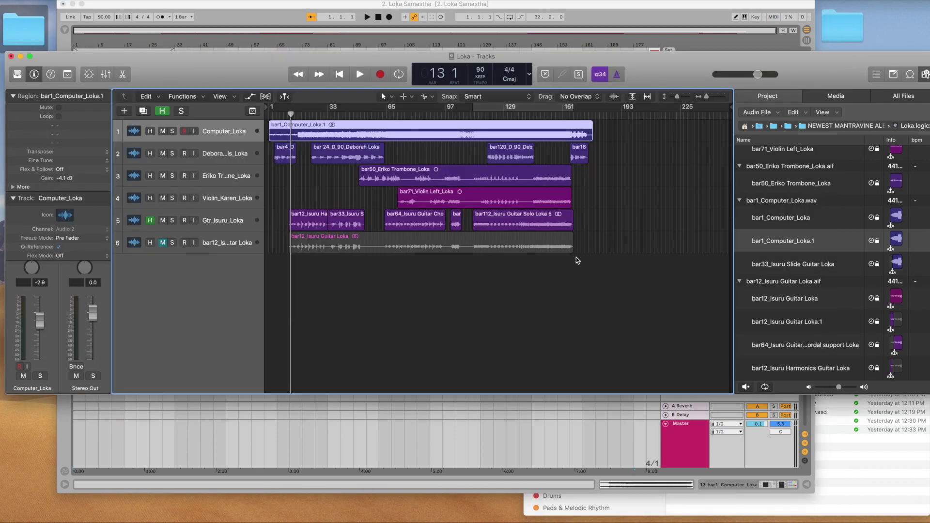
pyautogui.click(409, 199)
pyautogui.click(403, 416)
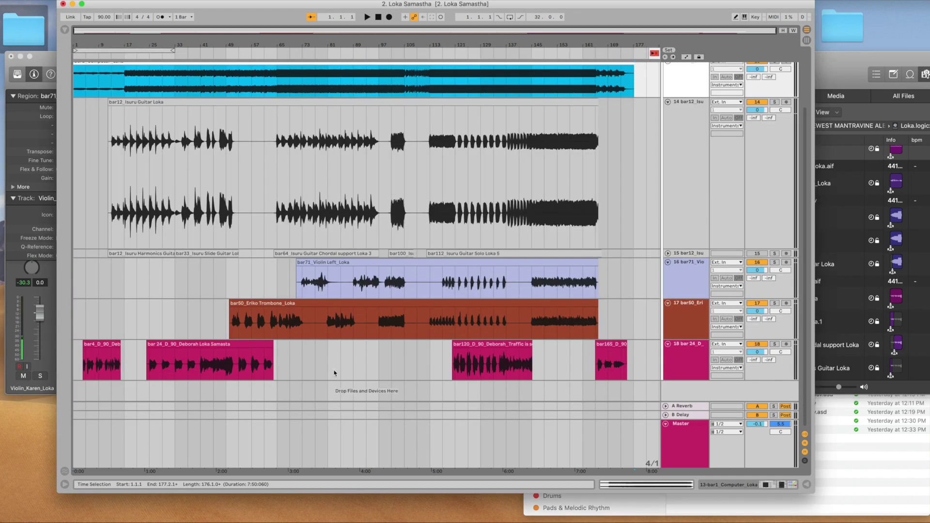
pyautogui.click(305, 269)
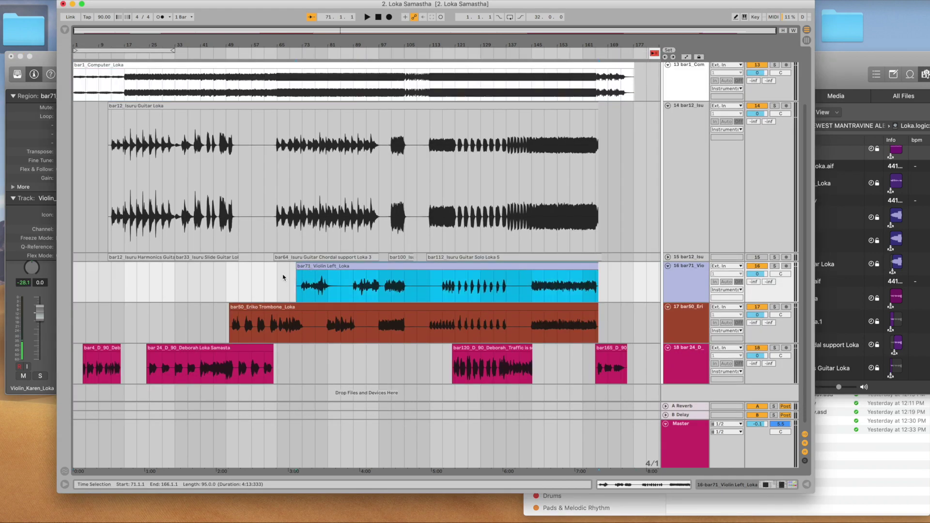
pyautogui.moveTo(110, 46)
pyautogui.mouseDown()
pyautogui.moveTo(110, 64)
pyautogui.moveTo(111, 55)
pyautogui.mouseUp()
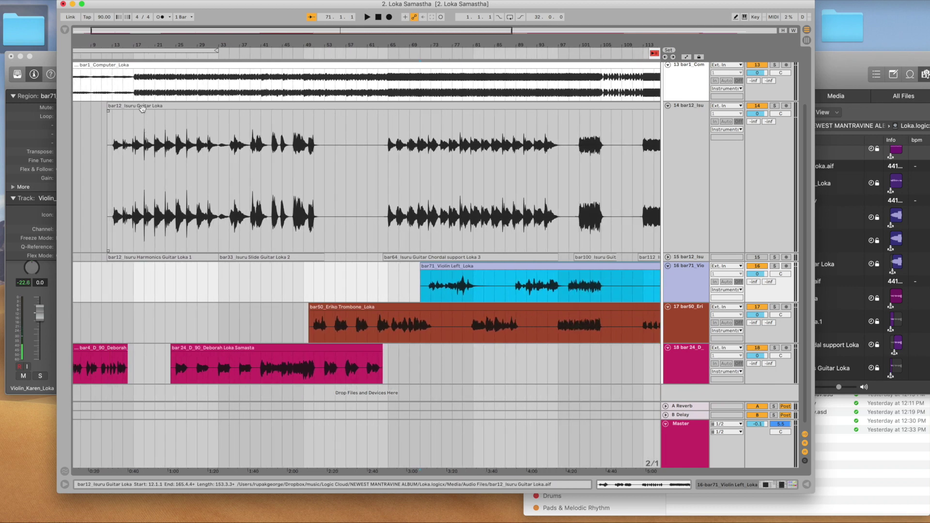
# Inspect the bar12 guitar clip on track 14, then compare the full-length and separate guitar regions on tracks 5 and 6 in Logic Pro
pyautogui.click(144, 106)
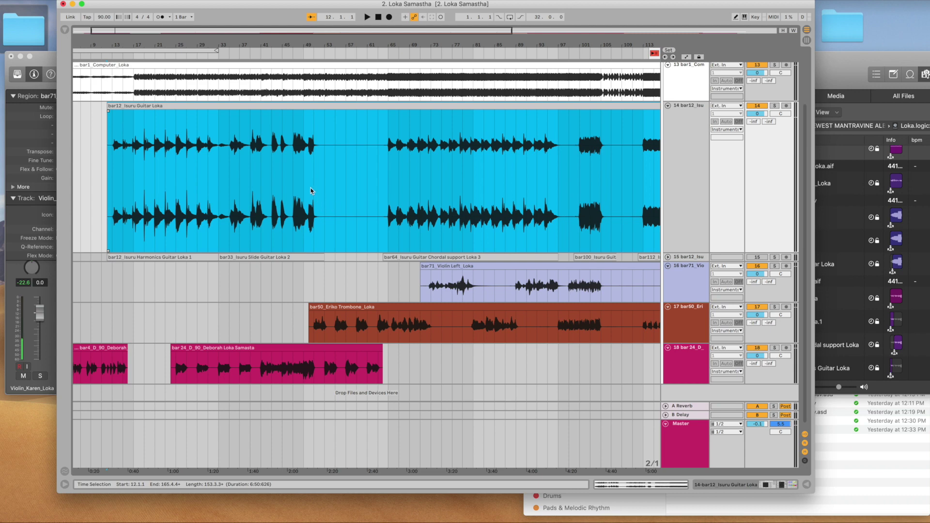
pyautogui.scroll(-8, 311, 188)
pyautogui.scroll(-2, 255, 237)
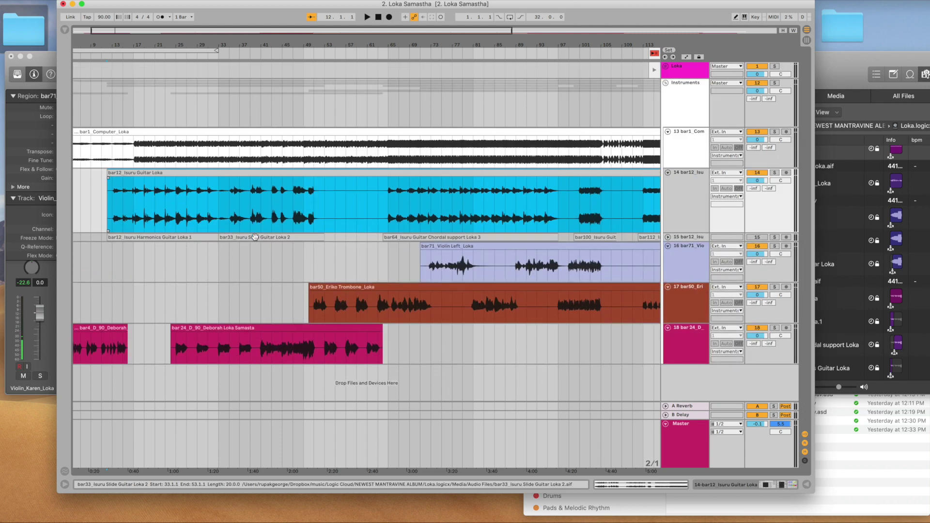
pyautogui.press('super+Tab')
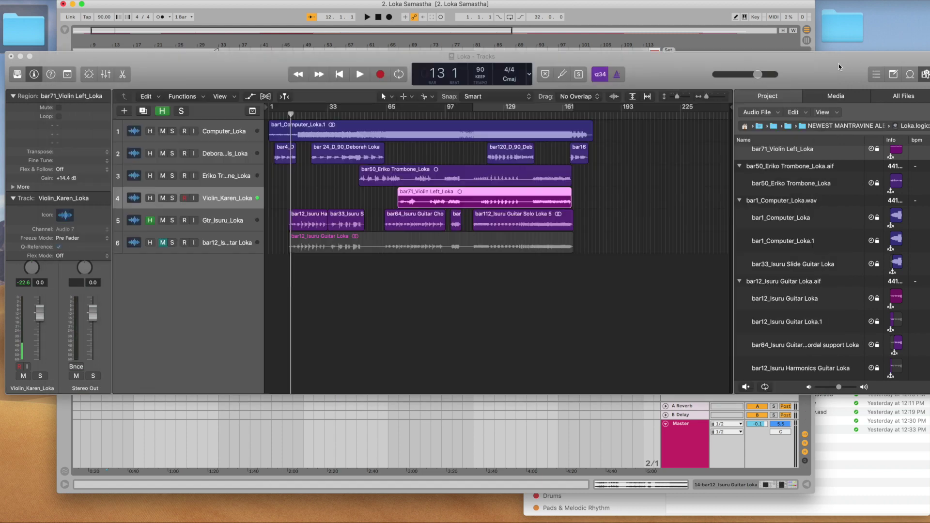
pyautogui.hscroll(1, 356, 247)
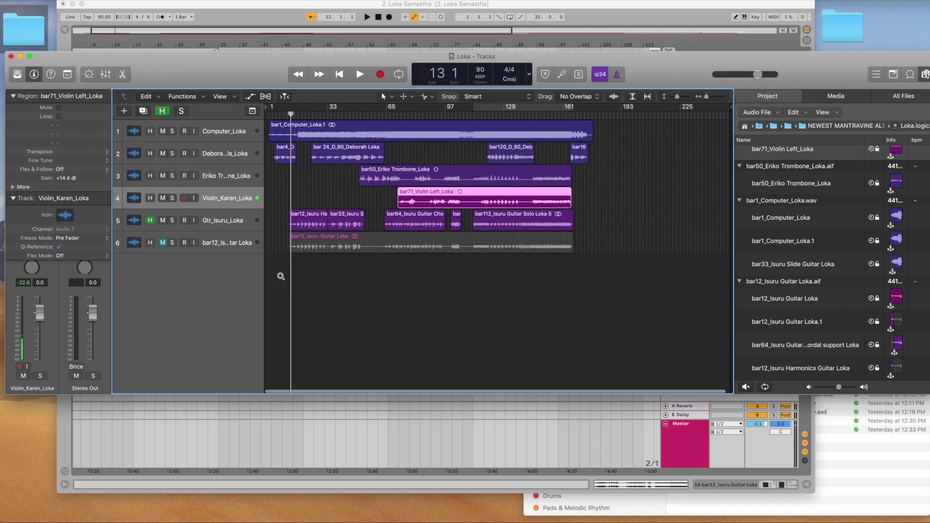
pyautogui.moveTo(280, 276); pyautogui.dragTo(606, 213)
pyautogui.click(356, 291)
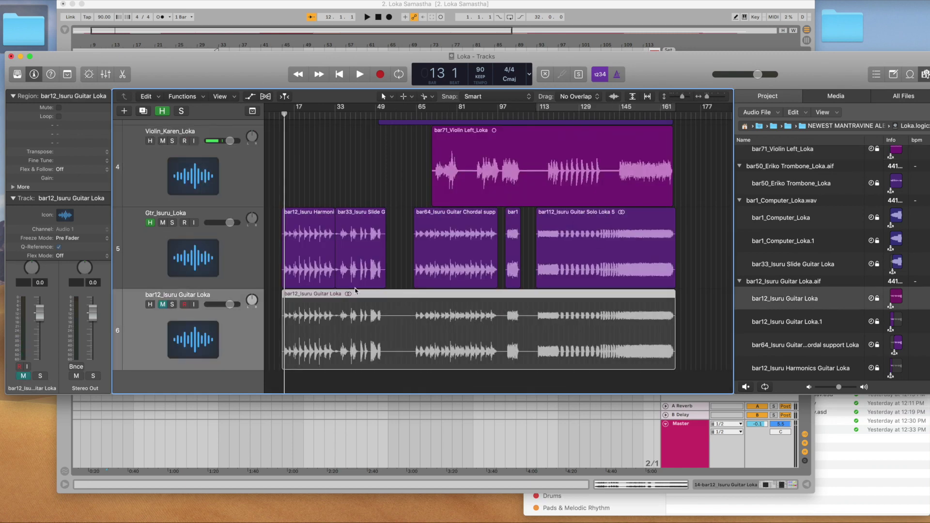
pyautogui.moveTo(272, 266); pyautogui.dragTo(498, 249)
pyautogui.press('super+Up')
pyautogui.press('super+Up')
pyautogui.press('super+Up')
pyautogui.press('super+Up')
pyautogui.press('super+Up')
pyautogui.press('super+Up')
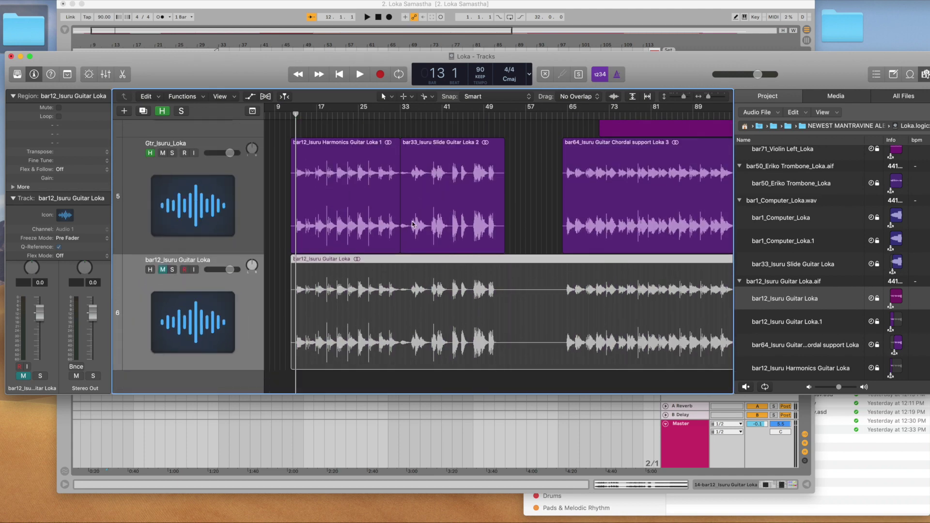
# Unmute the full-length bar12 guitar track in Logic Pro and split its region at bar 33
pyautogui.moveTo(407, 262); pyautogui.dragTo(387, 230)
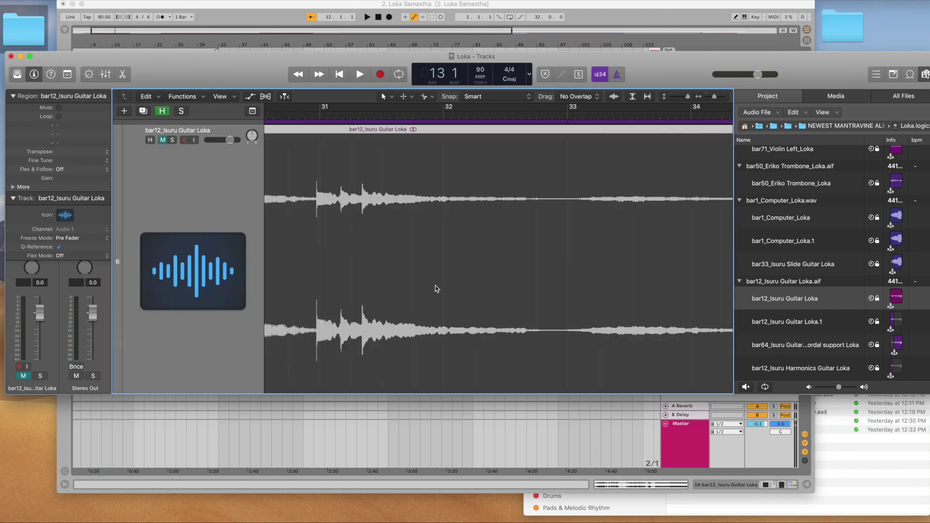
pyautogui.press('super+Up')
pyautogui.press('super+Up')
pyautogui.press('super+Up')
pyautogui.press('super+Up')
pyautogui.press('super+Up')
pyautogui.press('super+Up')
pyautogui.press('super+Up')
pyautogui.press('super+Up')
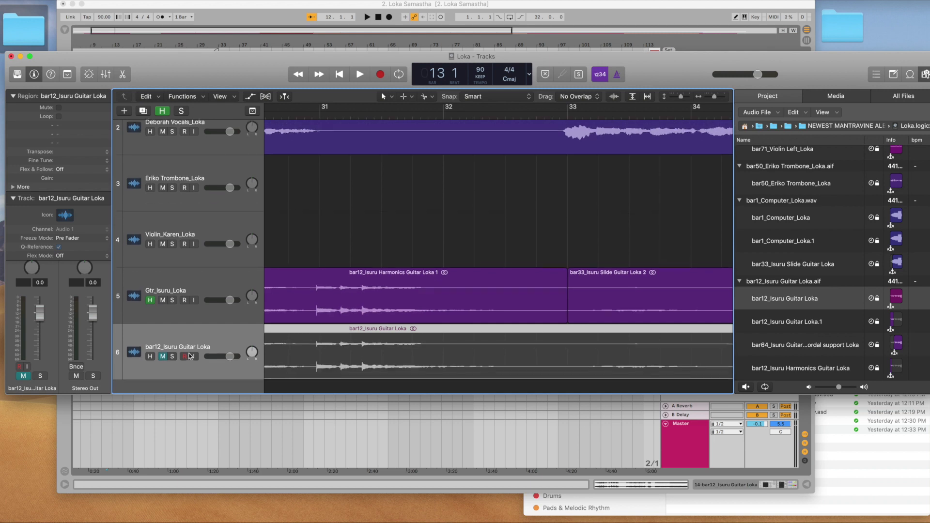
pyautogui.click(163, 357)
pyautogui.click(571, 360)
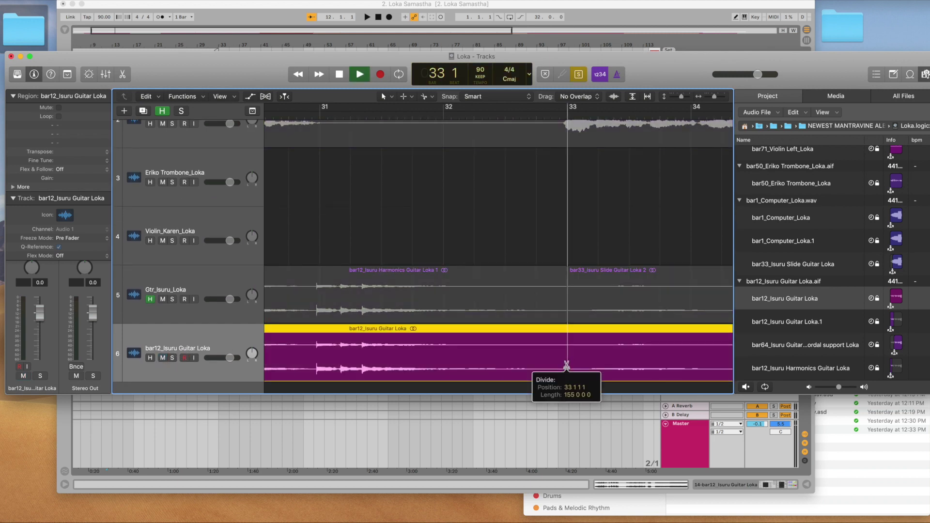
pyautogui.press('super+Left')
pyautogui.press('super+Left')
pyautogui.press('super+Left')
pyautogui.click(518, 340)
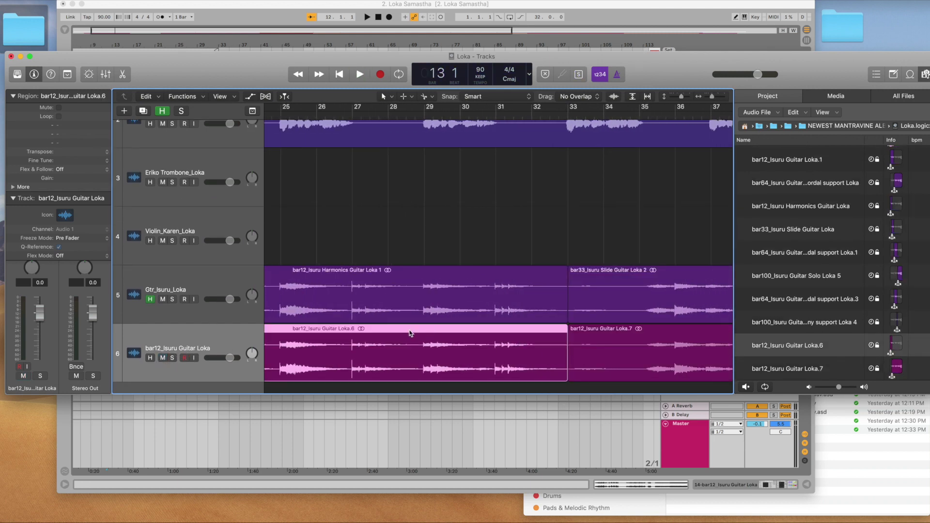
pyautogui.rightClick(411, 333)
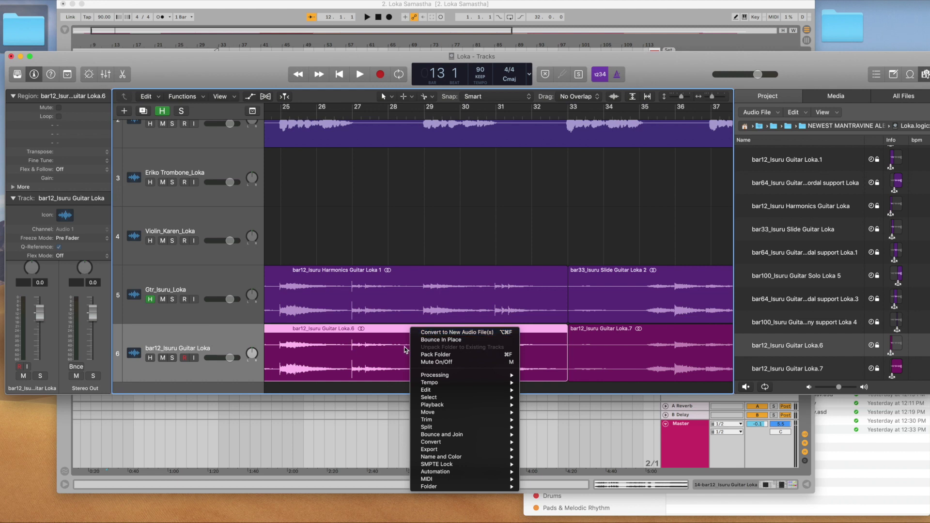
pyautogui.click(386, 353)
pyautogui.hscroll(-10, 417, 339)
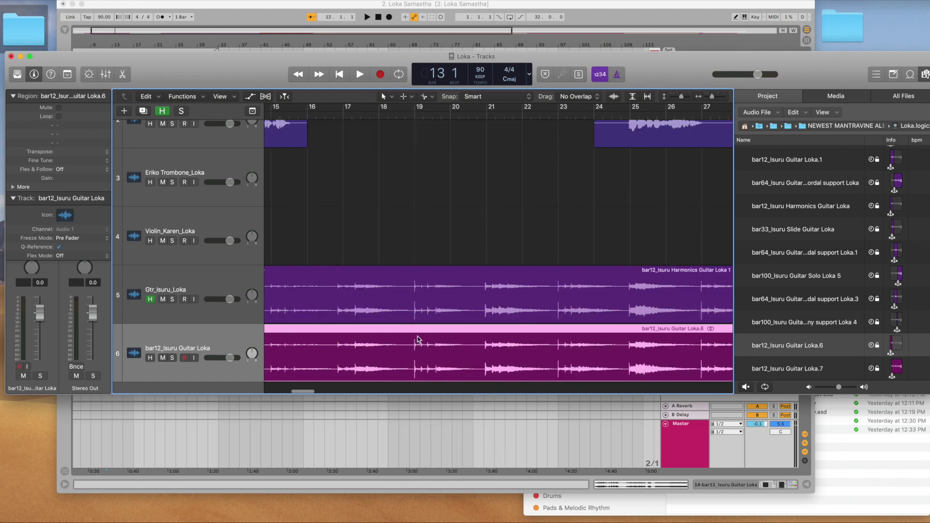
pyautogui.hscroll(-4, 420, 337)
pyautogui.click(426, 330)
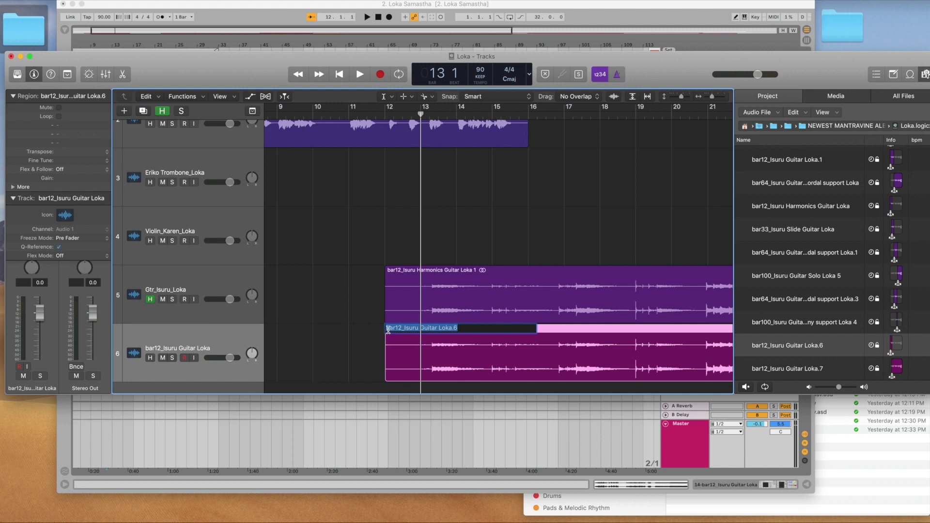
pyautogui.write('t')
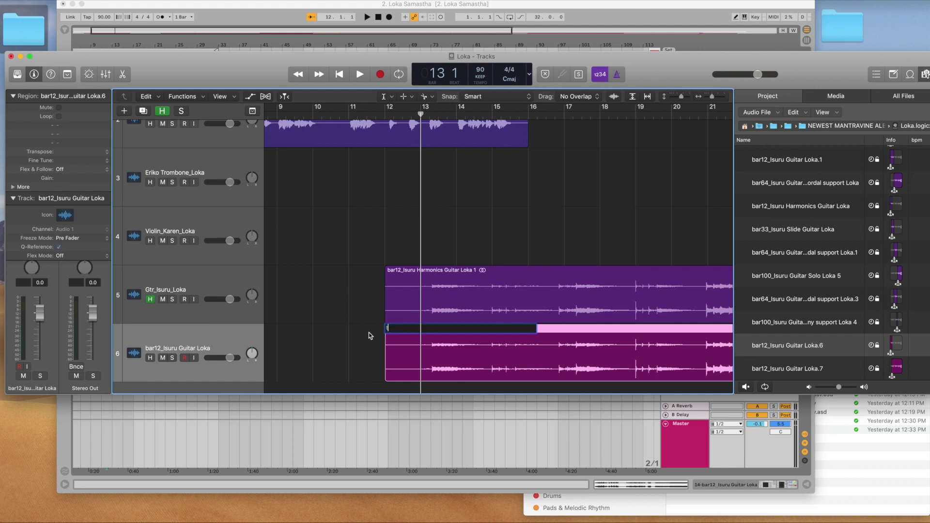
pyautogui.press('Escape')
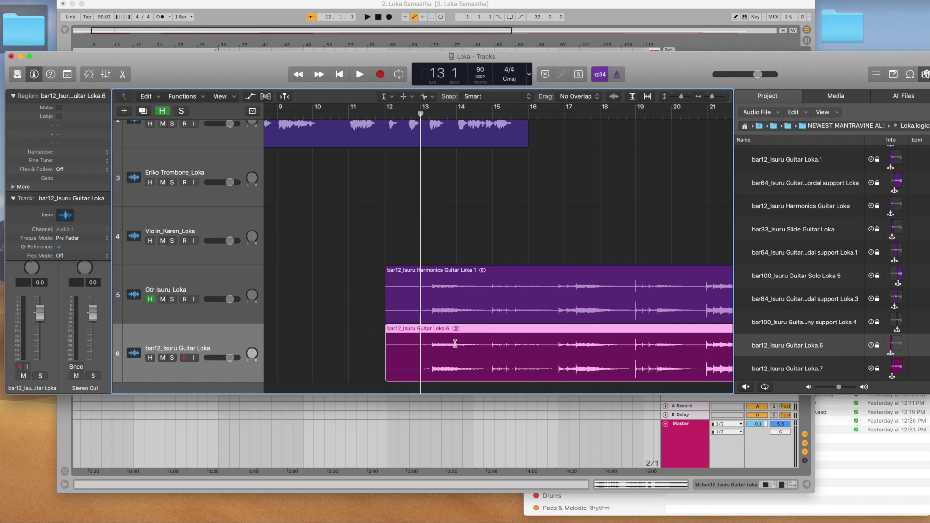
pyautogui.hscroll(5, 403, 335)
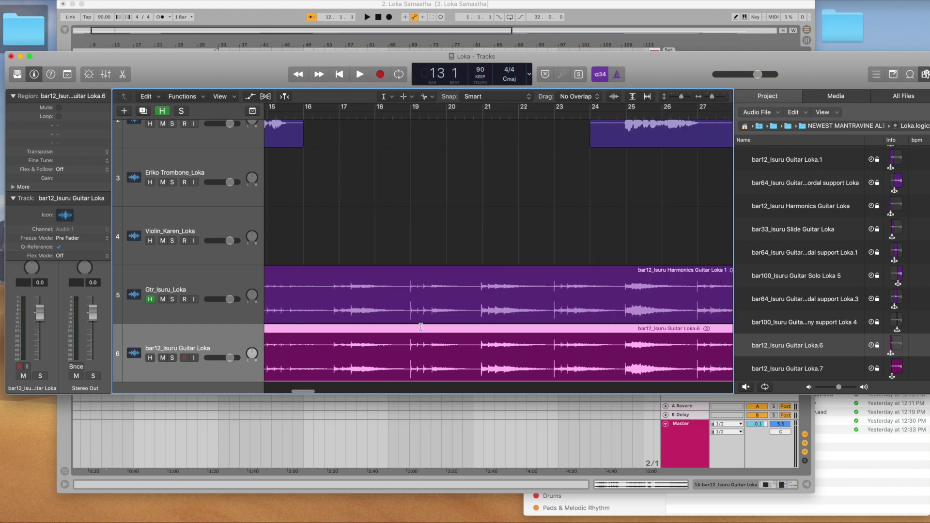
pyautogui.rightClick(425, 333)
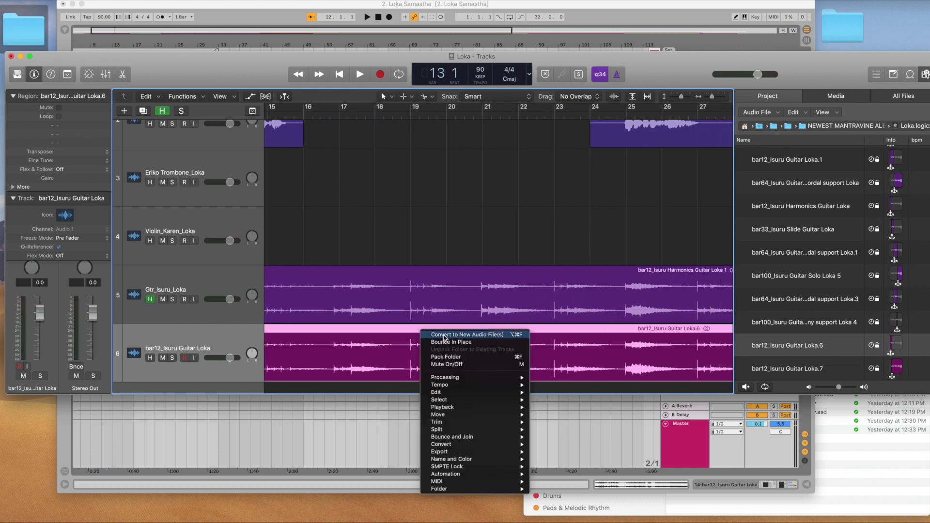
pyautogui.click(417, 300)
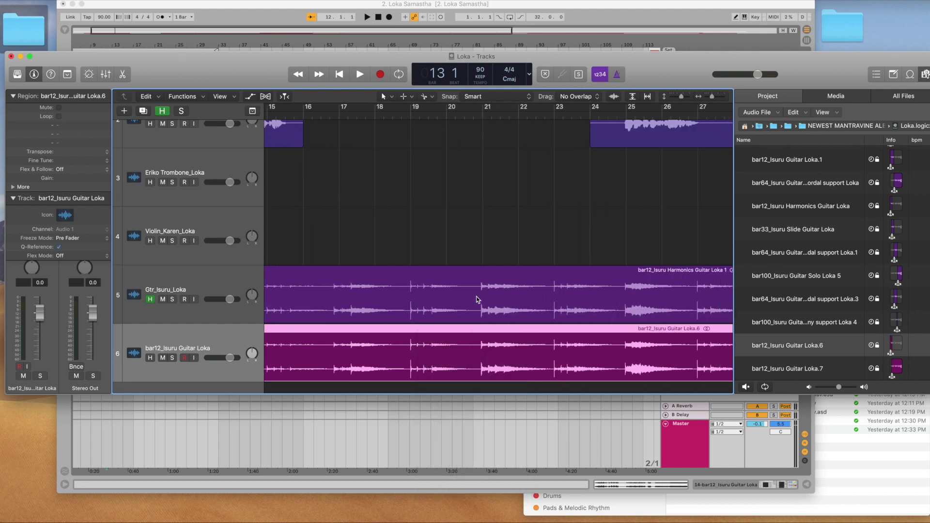
# Examine the separate bar12, bar33 and bar64 guitar regions on track 5 alongside the split guitar region on track 6
pyautogui.press('super+Left')
pyautogui.press('super+Left')
pyautogui.press('super+Left')
pyautogui.press('super+Left')
pyautogui.press('super+Left')
pyautogui.press('super+Left')
pyautogui.hscroll(-3, 325, 286)
pyautogui.click(322, 282)
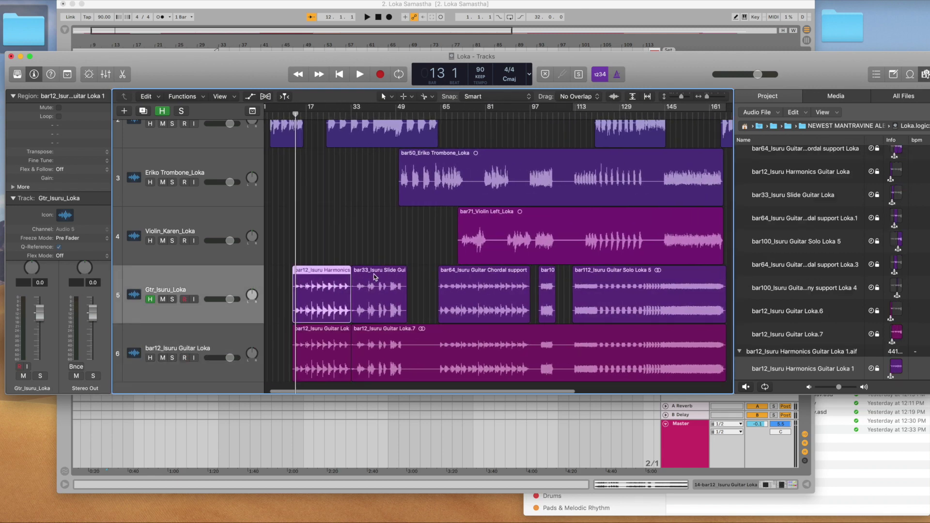
pyautogui.click(374, 274)
pyautogui.click(465, 276)
pyautogui.moveTo(430, 290); pyautogui.dragTo(306, 267)
pyautogui.press('super+Up')
pyautogui.press('super+Up')
pyautogui.press('super+Up')
pyautogui.press('super+Left')
pyautogui.press('super+Left')
pyautogui.press('super+Left')
pyautogui.press('super+Left')
pyautogui.press('super+Left')
pyautogui.press('super+Left')
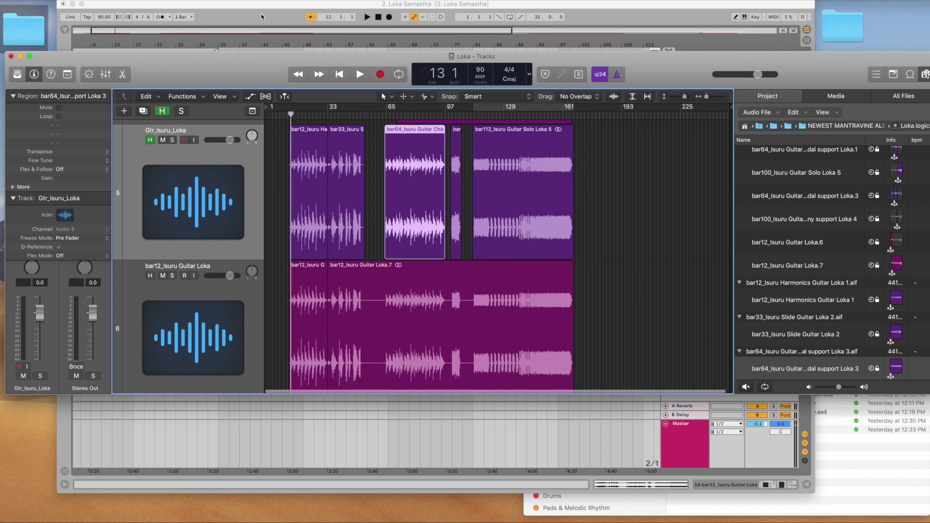
# In Ableton Live, unfold track 15 and delete the bar12 Harmonics Guitar clip
pyautogui.press('super+Tab')
pyautogui.hscroll(-2, 396, 247)
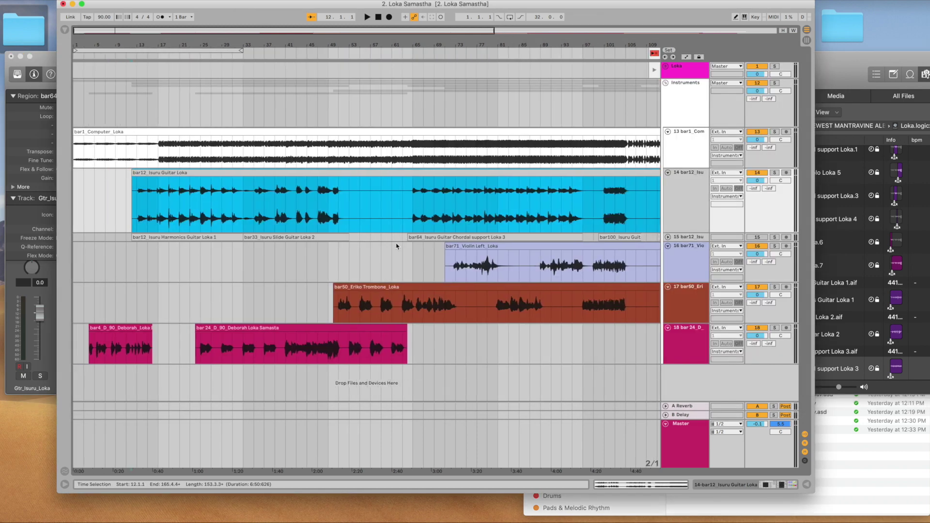
pyautogui.click(668, 237)
pyautogui.click(132, 247)
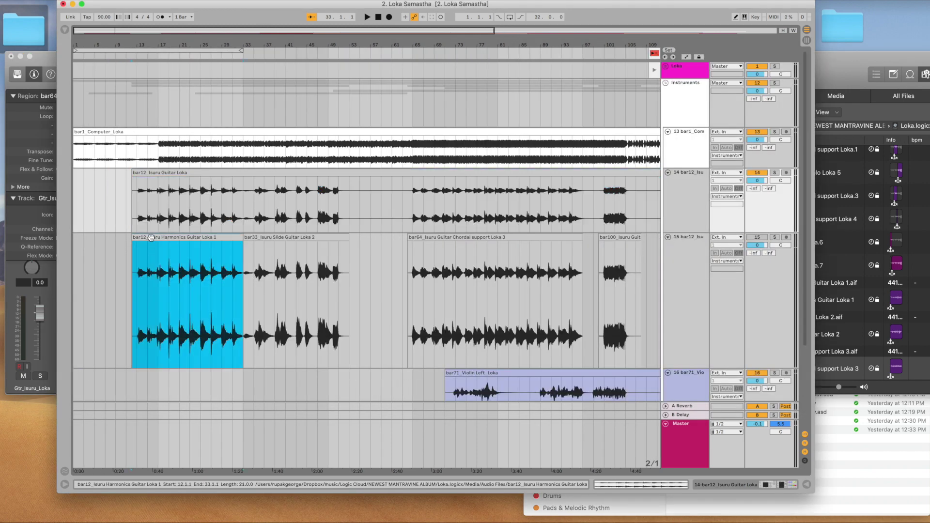
pyautogui.moveTo(136, 42); pyautogui.dragTo(132, 85)
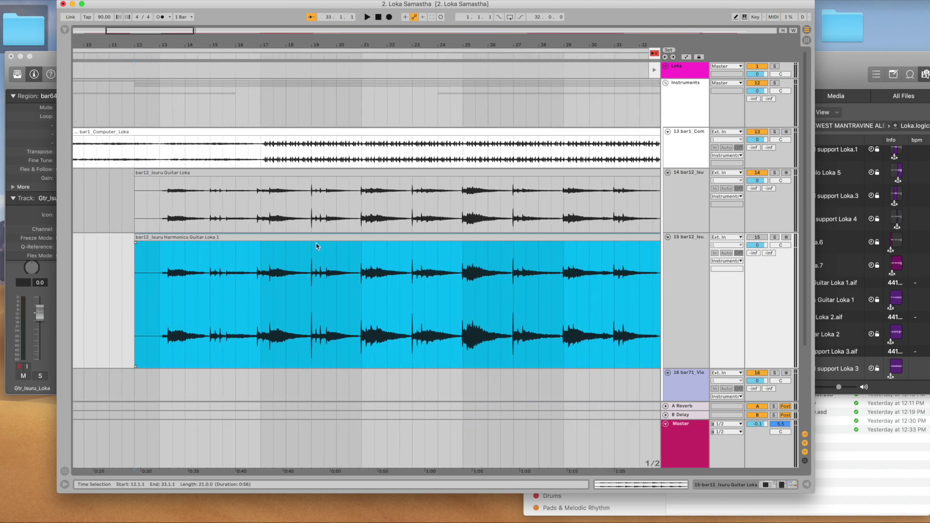
pyautogui.click(316, 246)
pyautogui.click(318, 239)
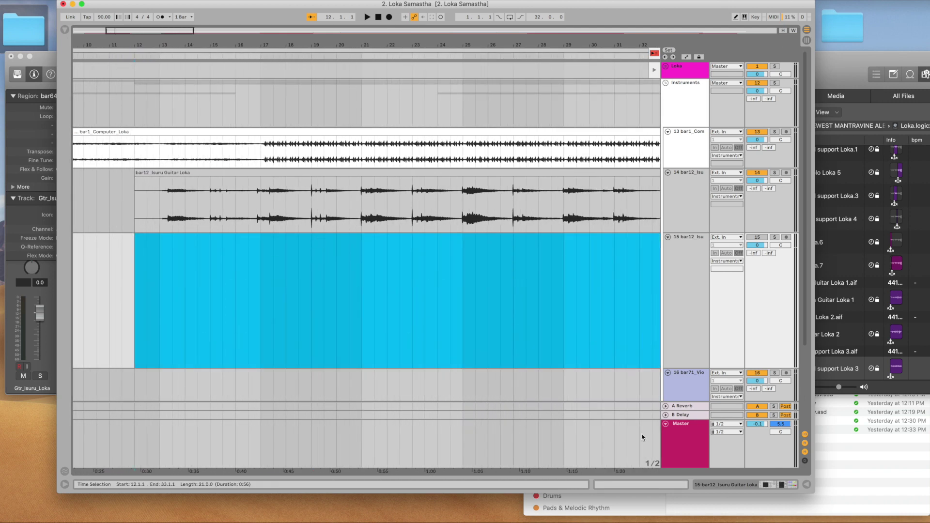
# Bring the bar12 Harmonics Guitar Loka 1 AIF file from Finder's Audio Files folder onto track 15, starting at bar 12
pyautogui.click(856, 470)
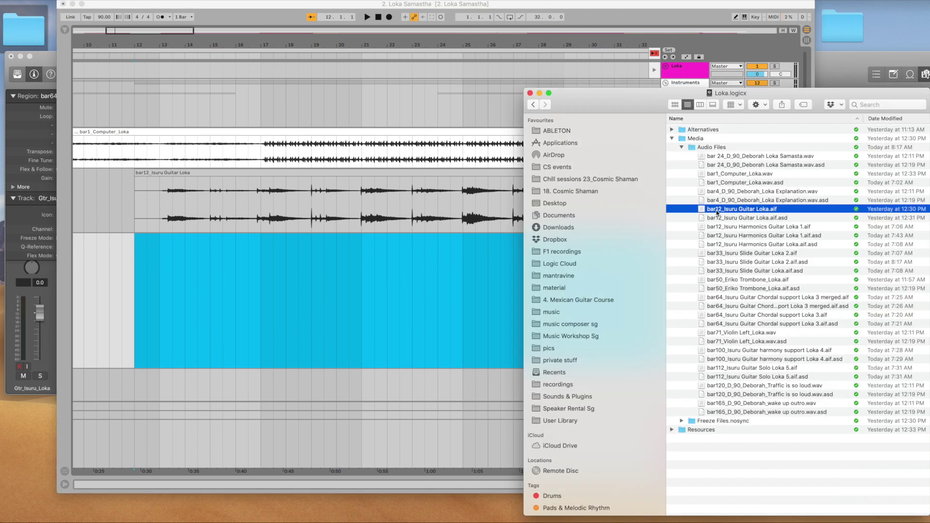
pyautogui.click(726, 226)
pyautogui.click(718, 218)
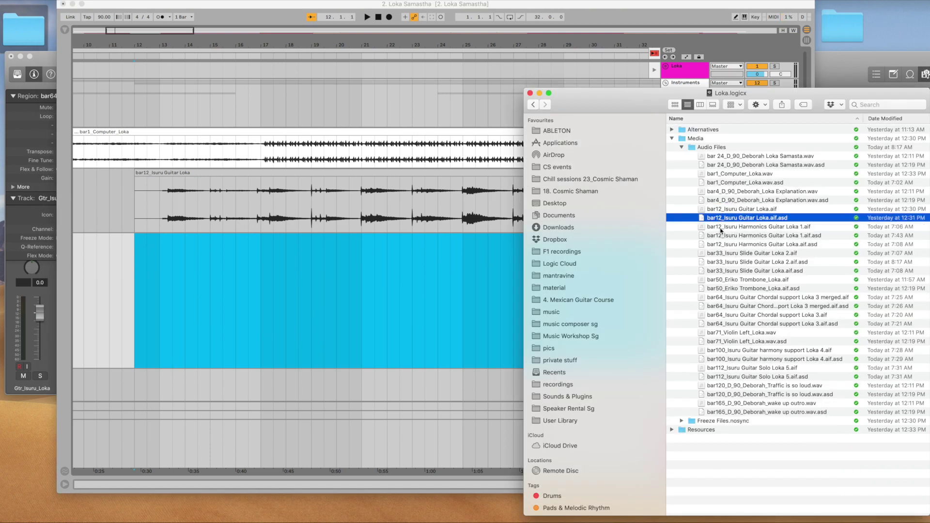
pyautogui.click(720, 227)
pyautogui.moveTo(750, 230); pyautogui.dragTo(136, 287)
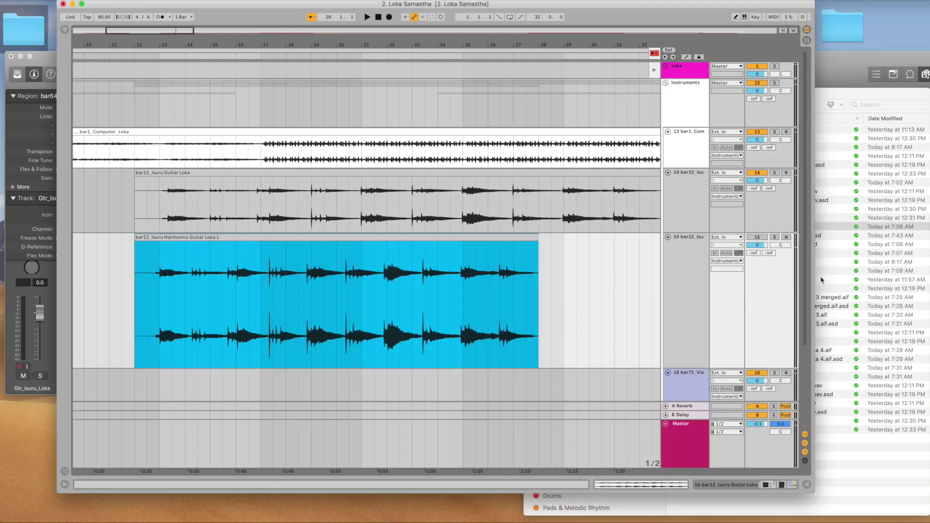
pyautogui.click(854, 262)
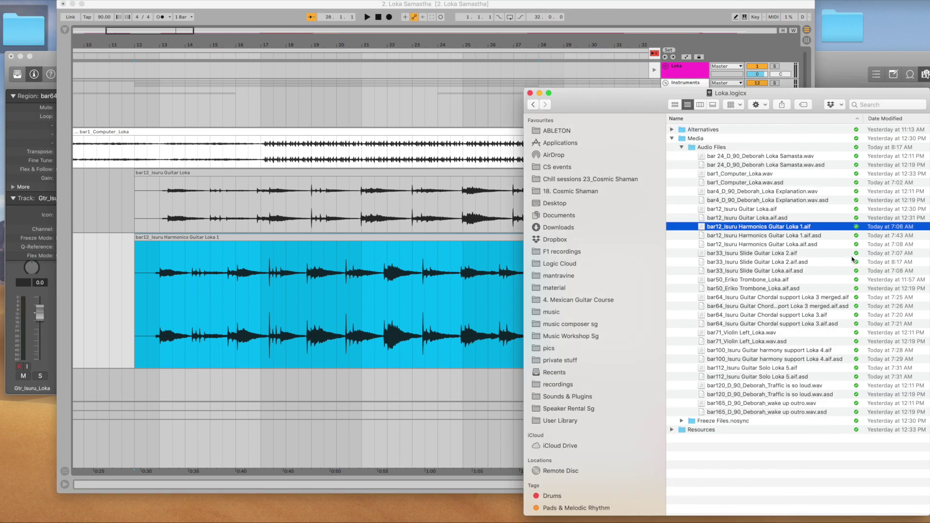
# Set the harmonics clip's Seg. BPM to 90.00, then extend its loop end to 22.1.1 with a warp marker at the sample's end
pyautogui.click(170, 242)
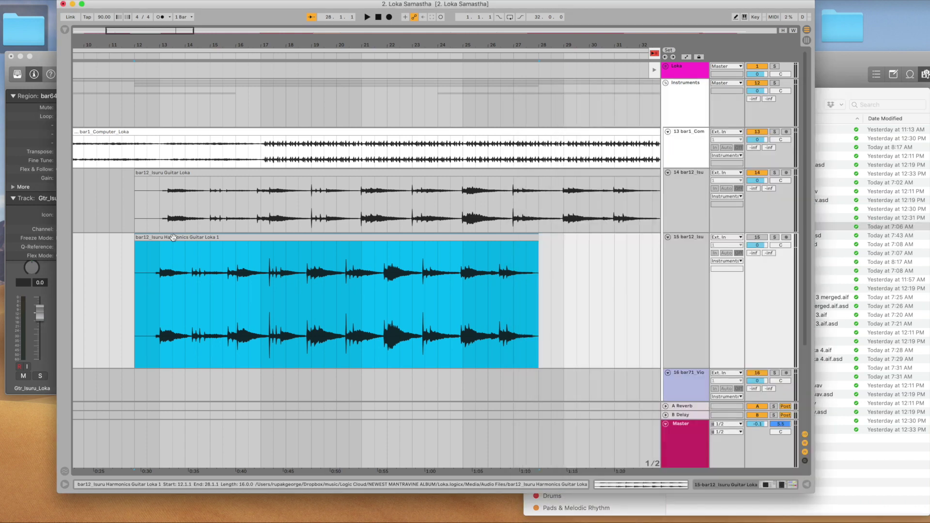
pyautogui.doubleClick(173, 238)
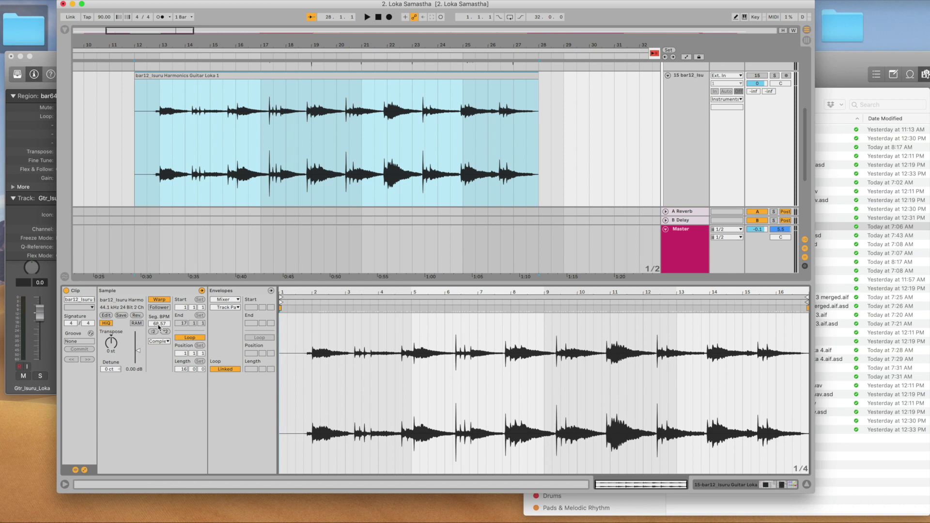
pyautogui.moveTo(159, 327); pyautogui.dragTo(160, 307)
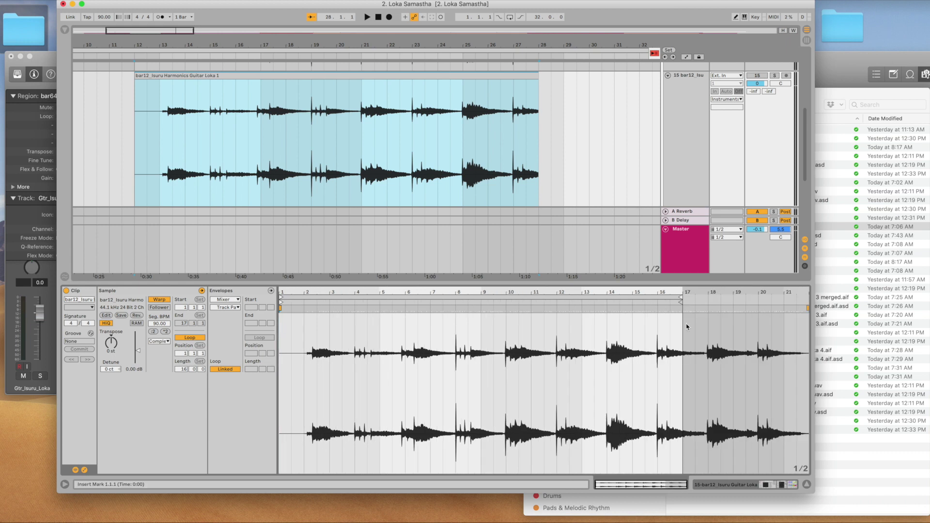
pyautogui.moveTo(680, 301)
pyautogui.mouseDown()
pyautogui.moveTo(787, 302)
pyautogui.moveTo(804, 320)
pyautogui.mouseUp()
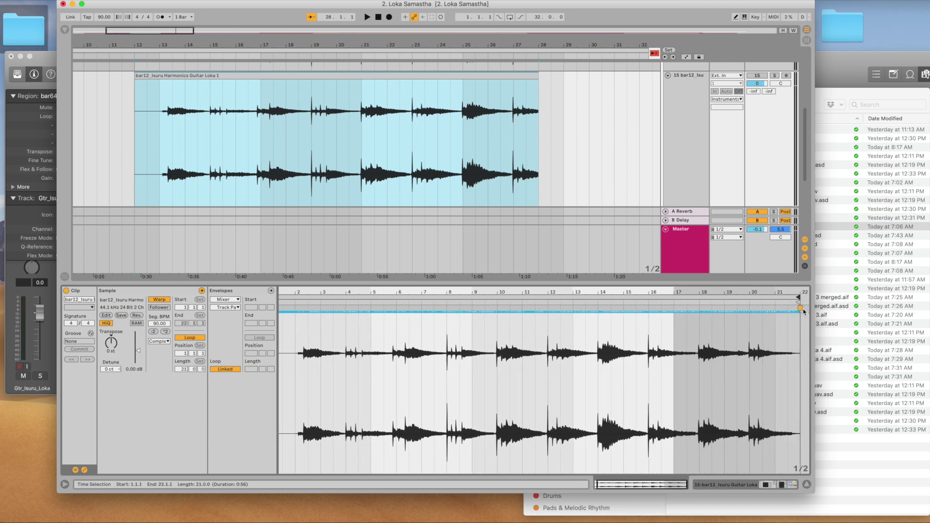
pyautogui.doubleClick(800, 309)
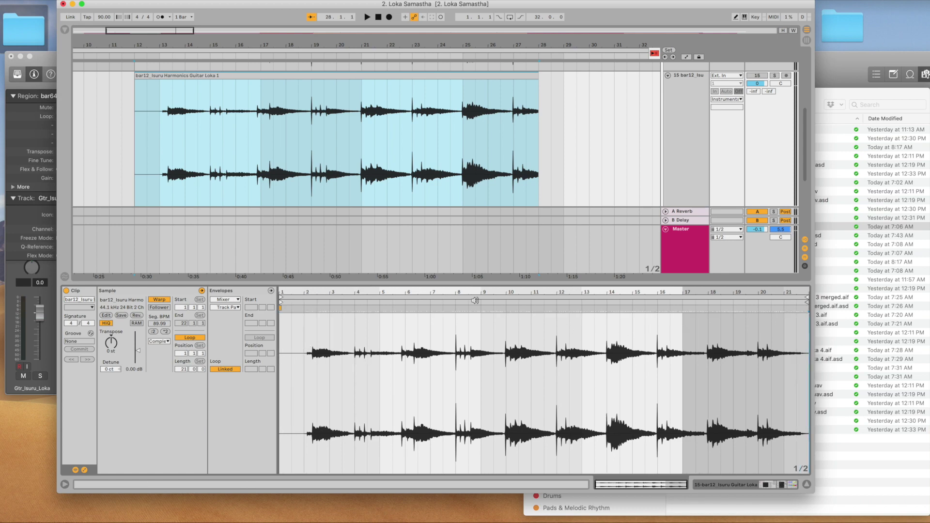
# Extend the bar12 Harmonics Guitar clip on track 15 so it ends at bar 33, where the Slide Guitar clip begins
pyautogui.click(170, 151)
pyautogui.scroll(3, 170, 153)
pyautogui.scroll(-3, 540, 109)
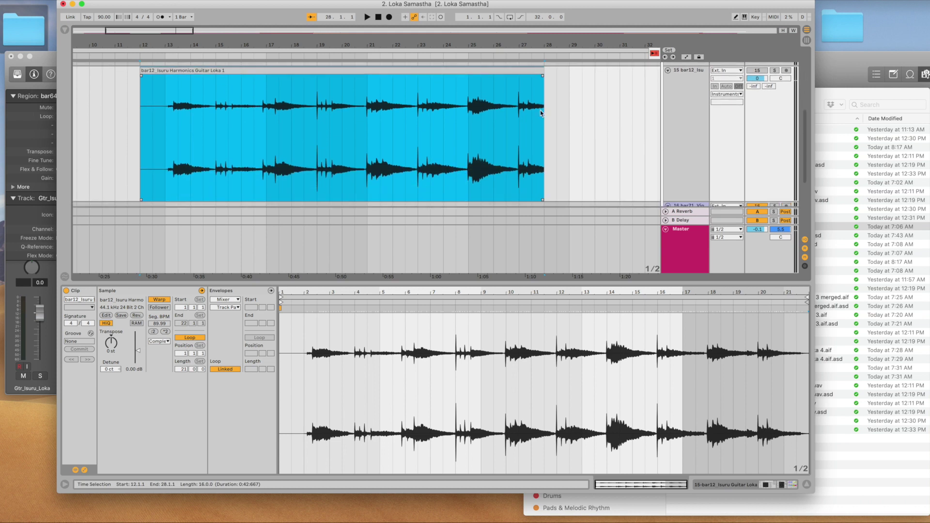
pyautogui.scroll(3, 550, 130)
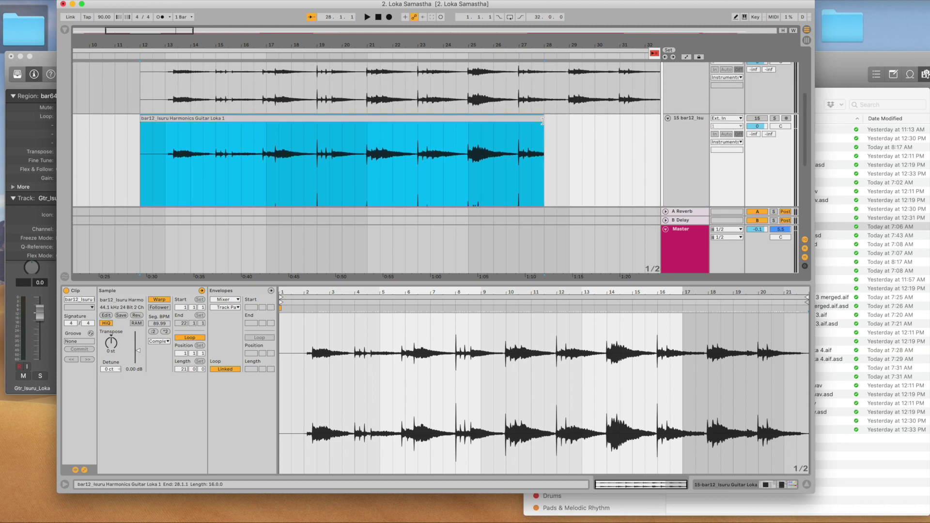
pyautogui.moveTo(542, 121)
pyautogui.mouseDown()
pyautogui.moveTo(632, 123)
pyautogui.moveTo(670, 135)
pyautogui.moveTo(512, 144)
pyautogui.moveTo(541, 138)
pyautogui.mouseUp()
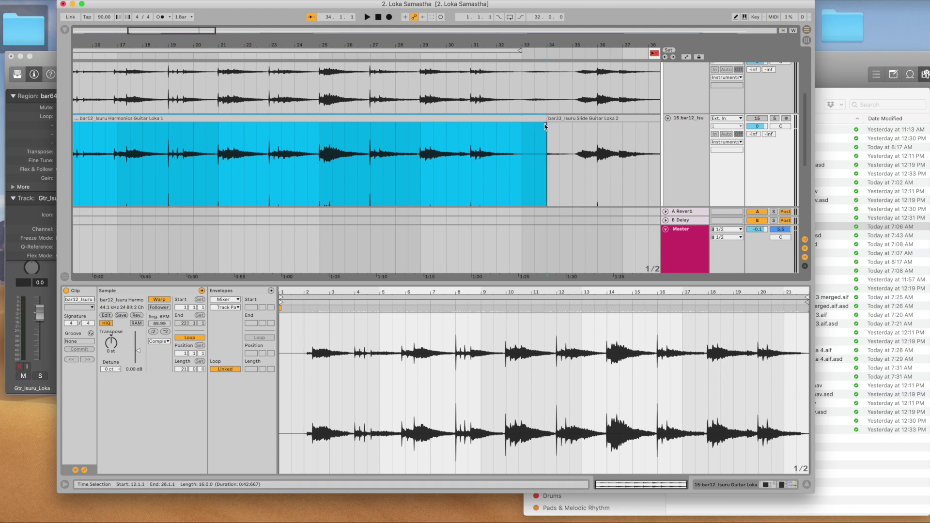
pyautogui.moveTo(545, 127); pyautogui.dragTo(521, 122)
pyautogui.hscroll(-8, 322, 131)
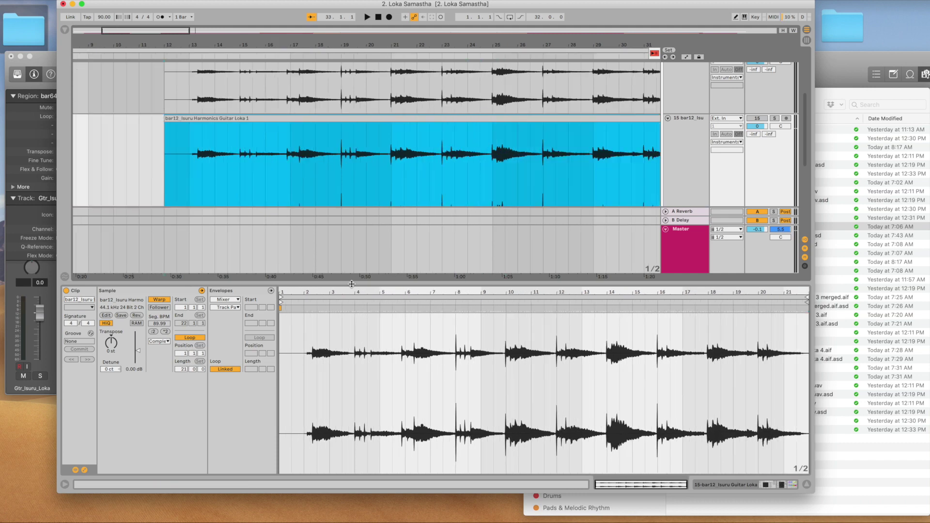
# Hide the clip detail view and start playback of the arrangement from bar 4
pyautogui.doubleClick(350, 284)
pyautogui.scroll(5, 302, 243)
pyautogui.hscroll(3, 300, 242)
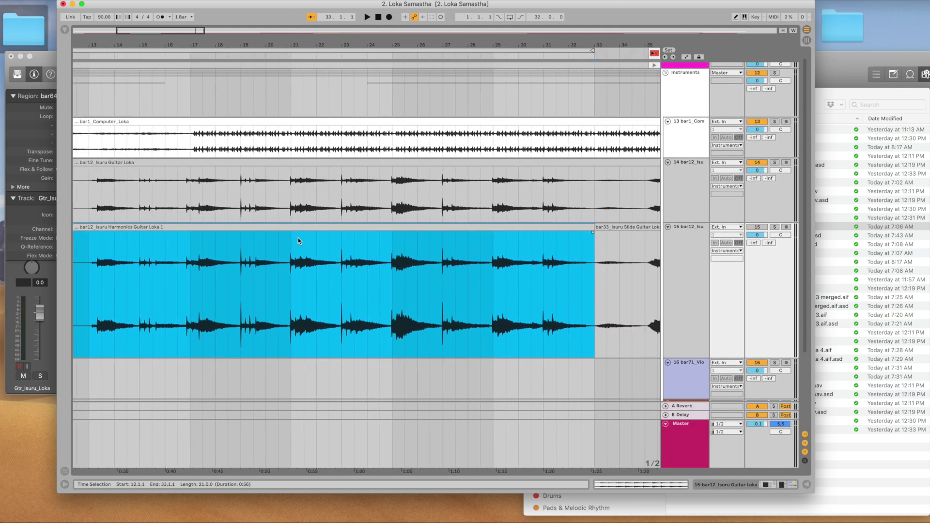
pyautogui.hscroll(-2, 298, 237)
pyautogui.hscroll(2, 298, 237)
pyautogui.hscroll(-6, 298, 237)
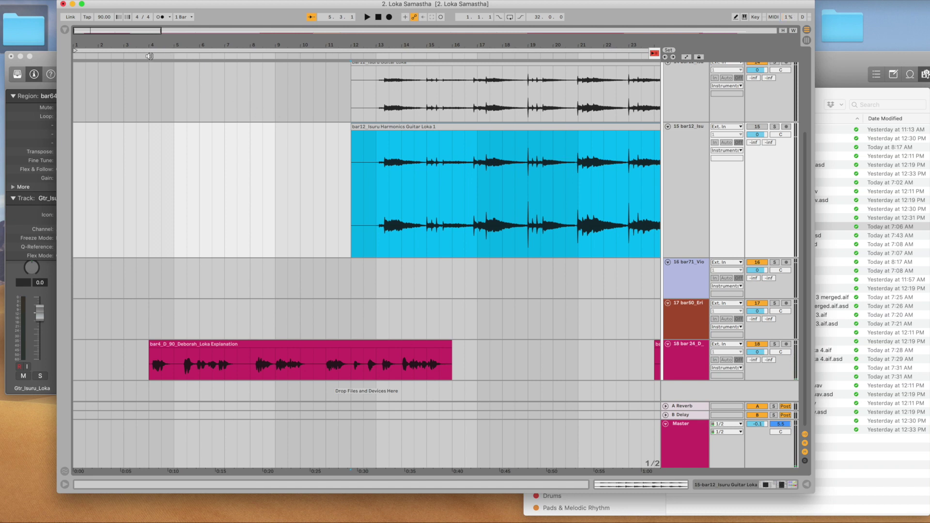
pyautogui.click(149, 55)
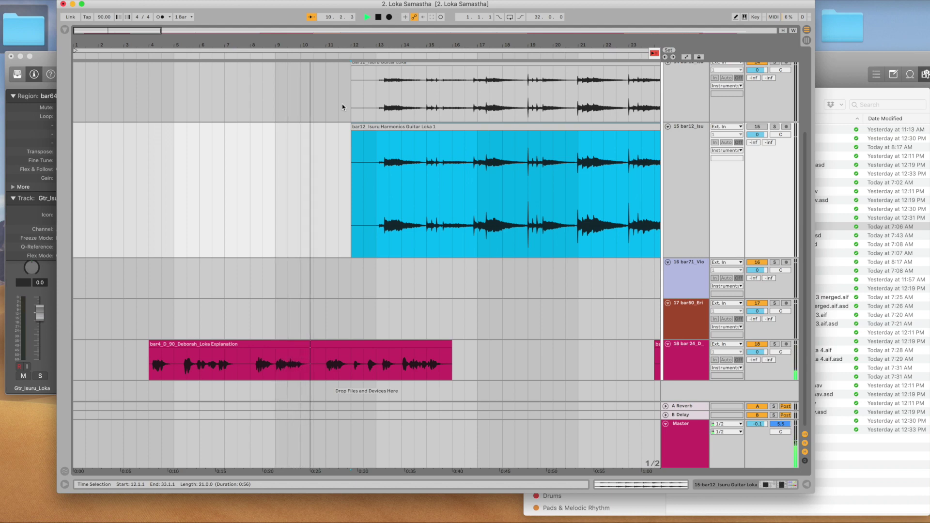
# Fit all tracks and the full song length into the arrangement view, then fold track 15
pyautogui.press('h')
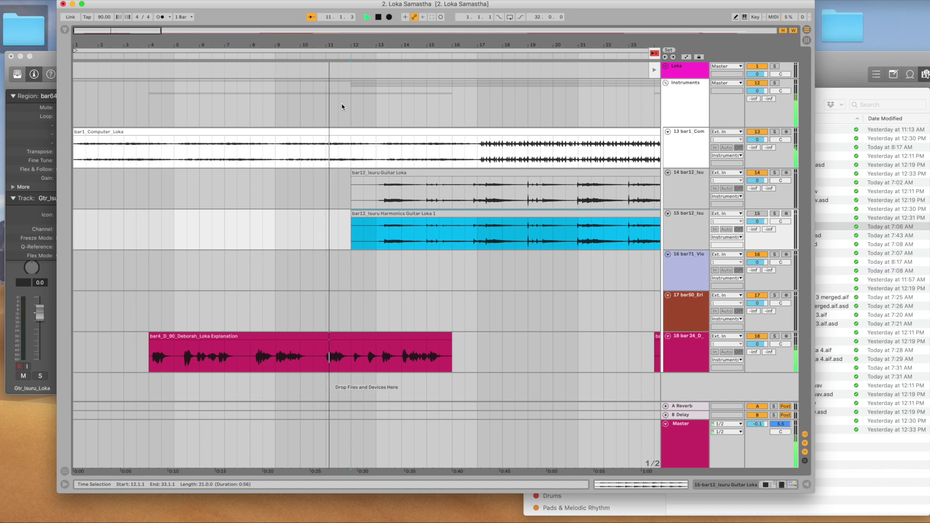
pyautogui.hscroll(1, 408, 226)
pyautogui.press('w')
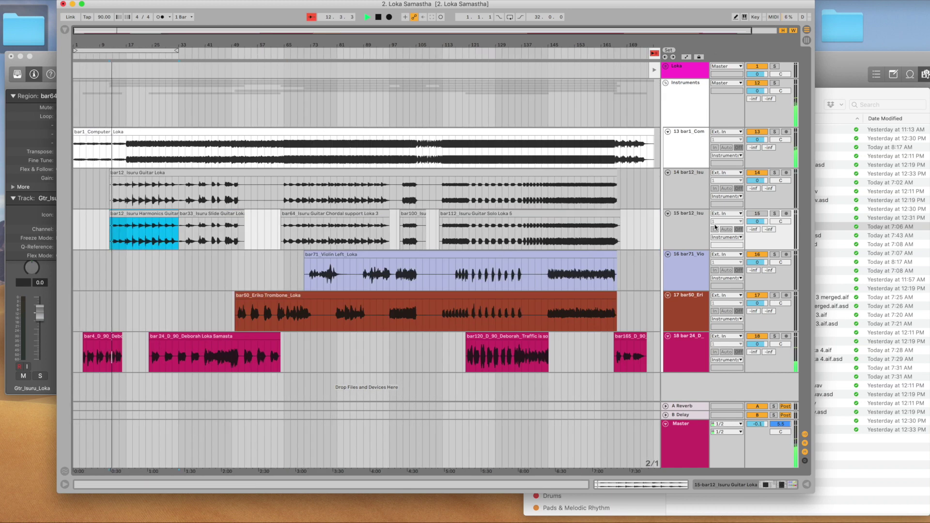
pyautogui.click(689, 222)
pyautogui.click(667, 214)
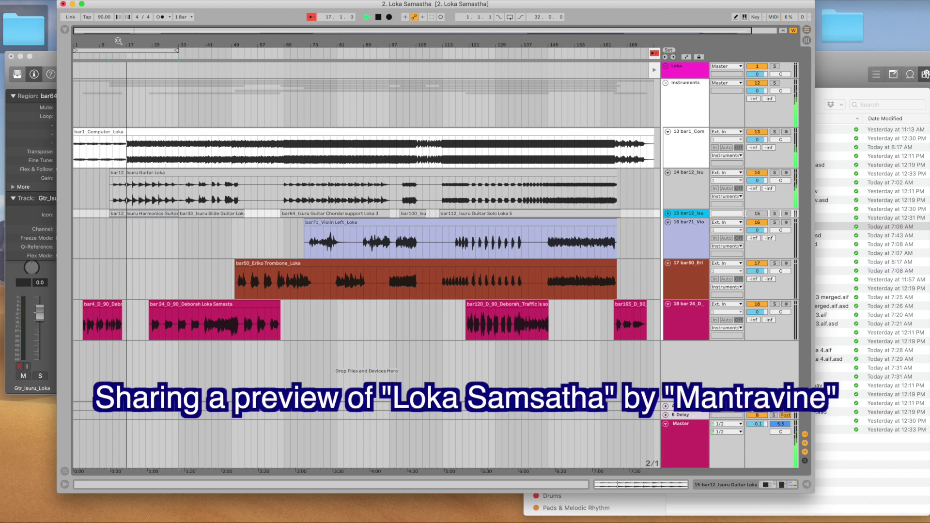
# Follow the playback through the opening bars, examining how the guitar clips on tracks 14 and 15 line up with the other parts
pyautogui.moveTo(137, 42); pyautogui.dragTo(185, 222)
pyautogui.hscroll(-10, 185, 223)
pyautogui.hscroll(5, 287, 211)
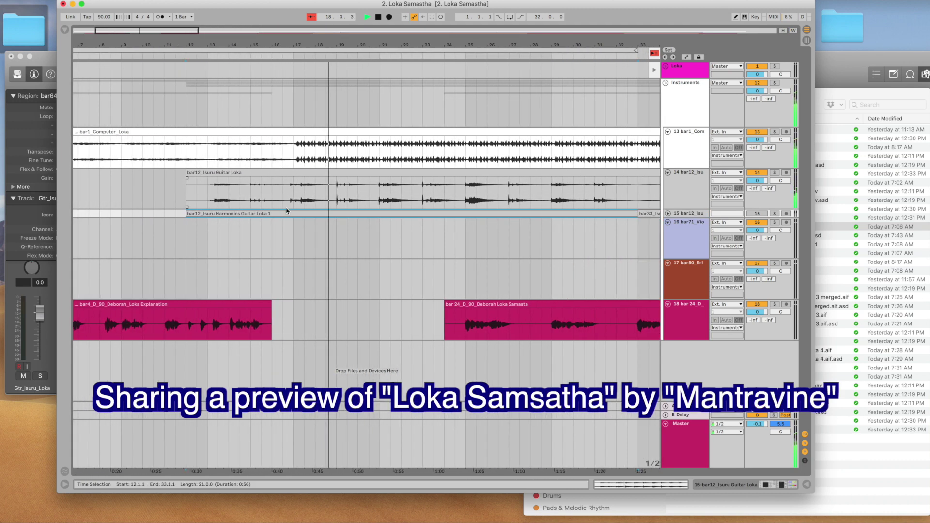
pyautogui.hscroll(-5, 287, 211)
pyautogui.hscroll(8, 287, 211)
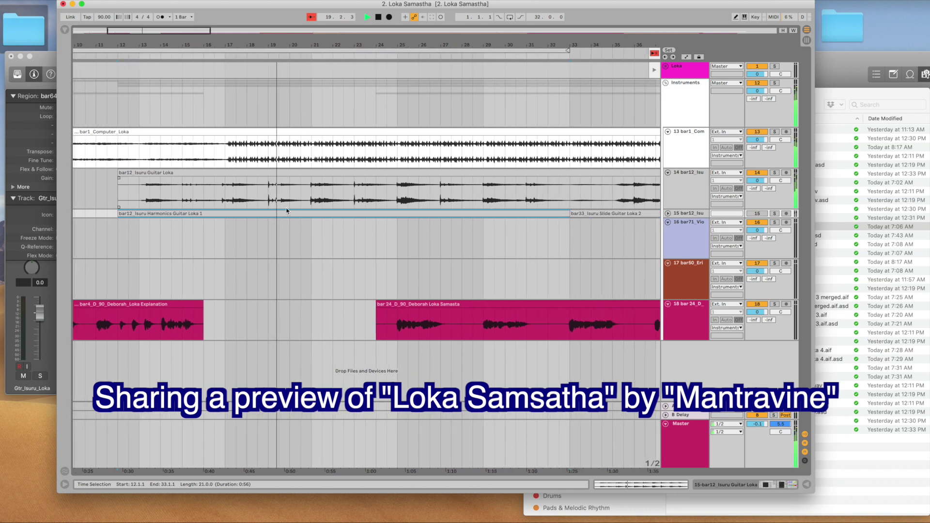
pyautogui.hscroll(-2, 286, 210)
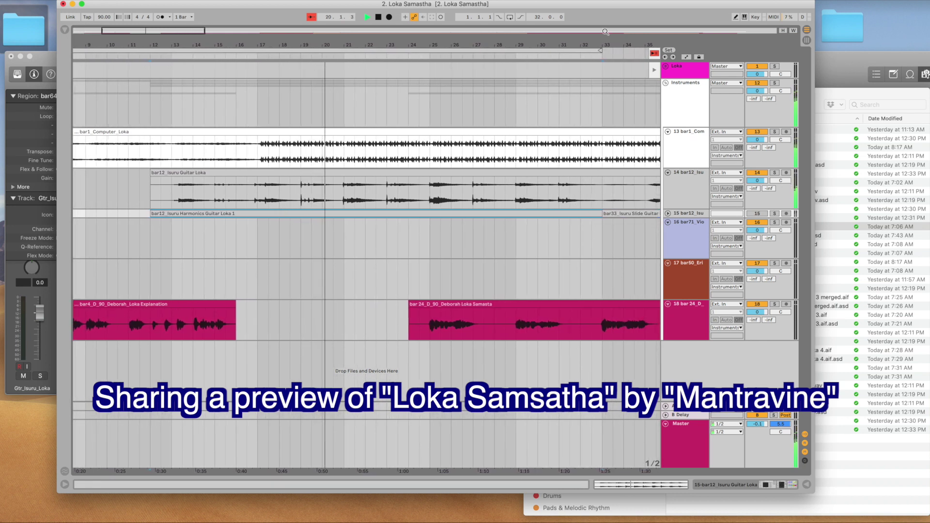
pyautogui.click(260, 64)
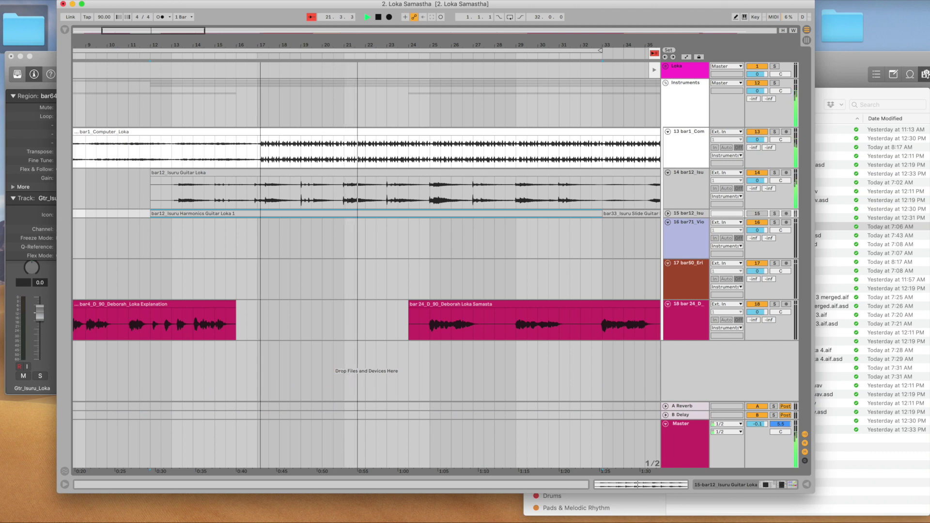
pyautogui.moveTo(260, 45); pyautogui.dragTo(260, 10)
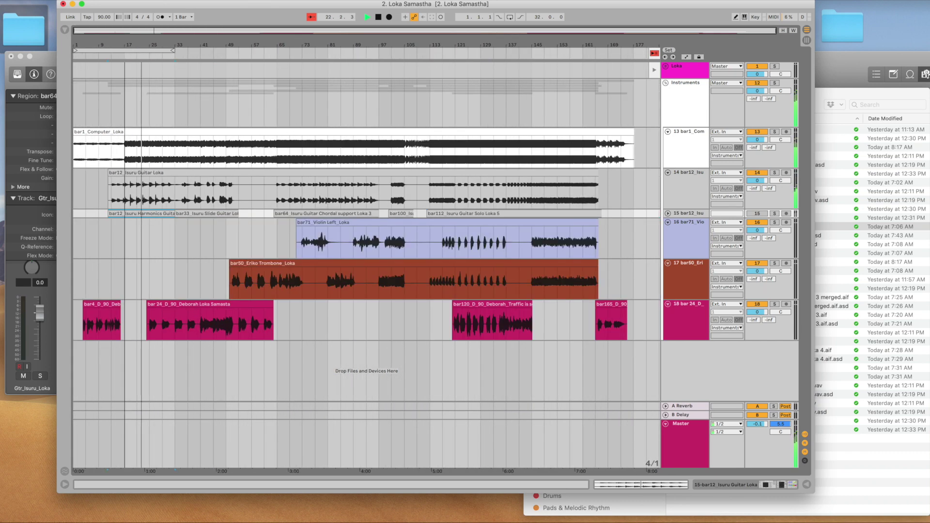
pyautogui.press('+')
pyautogui.press('-')
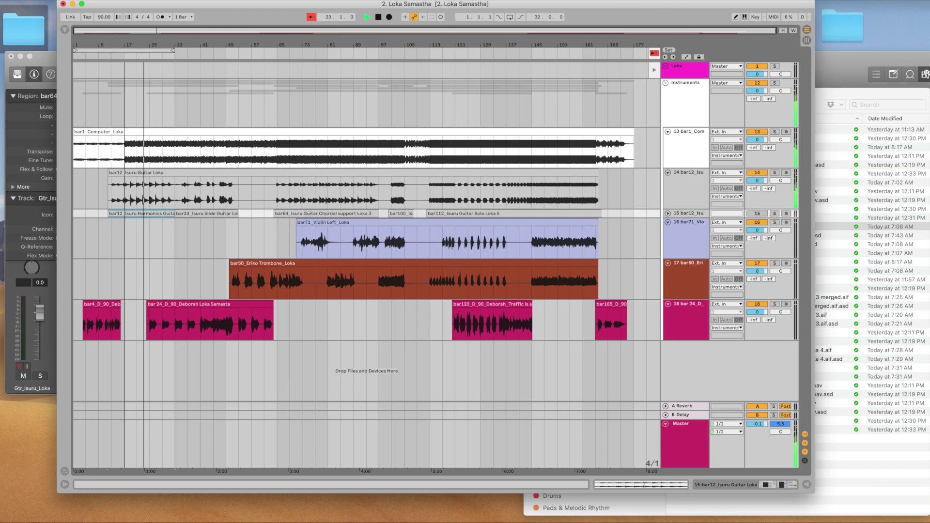
pyautogui.moveTo(261, 39); pyautogui.dragTo(260, 78)
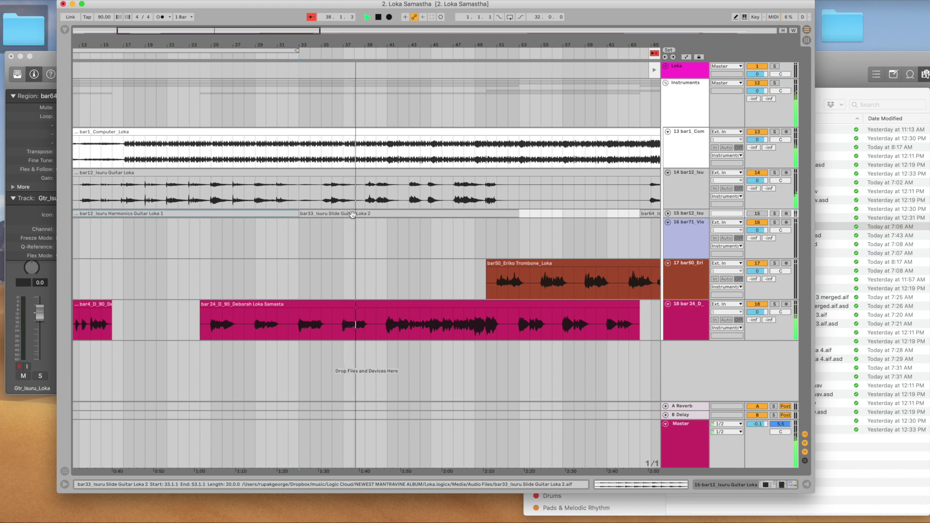
# Unfold track 15, set the bar33 Slide Guitar clip's gain to 4.25 dB, and hide the clip detail view
pyautogui.click(668, 213)
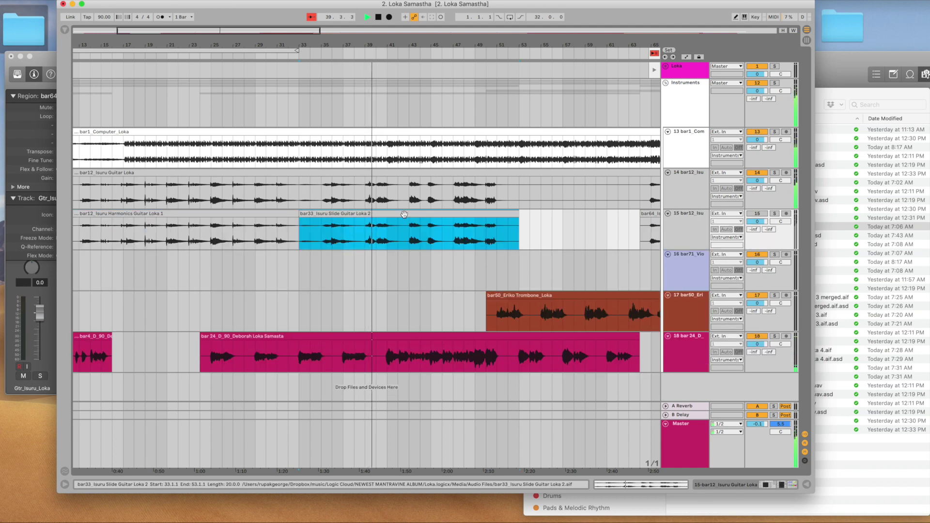
pyautogui.doubleClick(404, 217)
pyautogui.moveTo(137, 354); pyautogui.dragTo(138, 347)
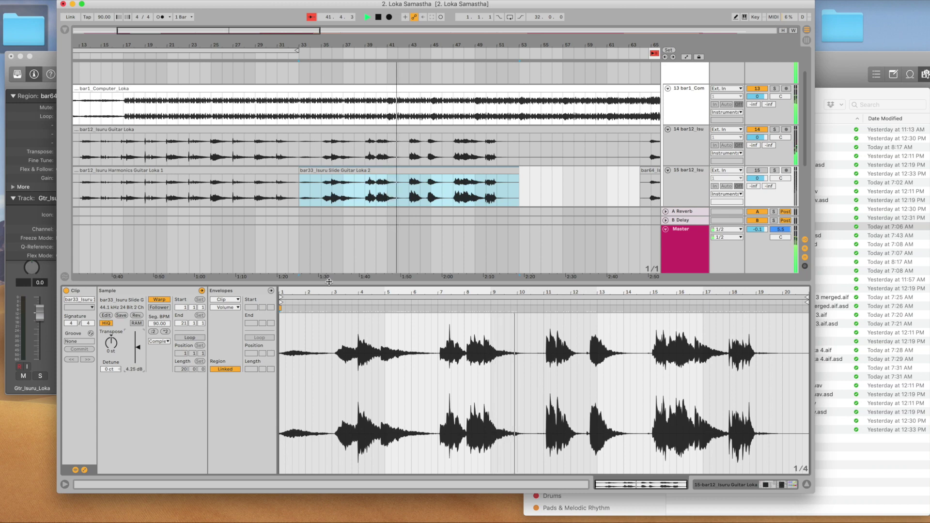
pyautogui.press('super+alt+l')
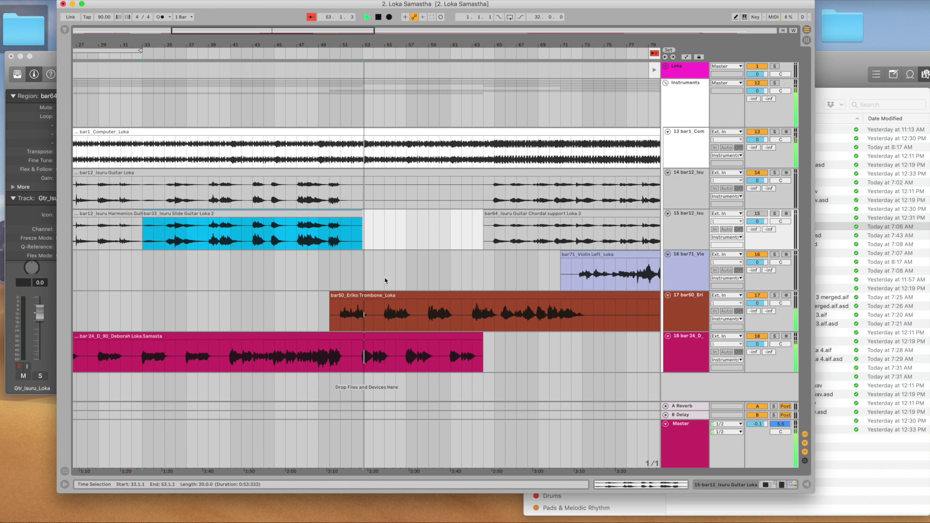
# Examine the middle of the arrangement during playback, from the bar50 trombone entry through the bar112 guitar solo and bar120 vocals
pyautogui.hscroll(10, 385, 281)
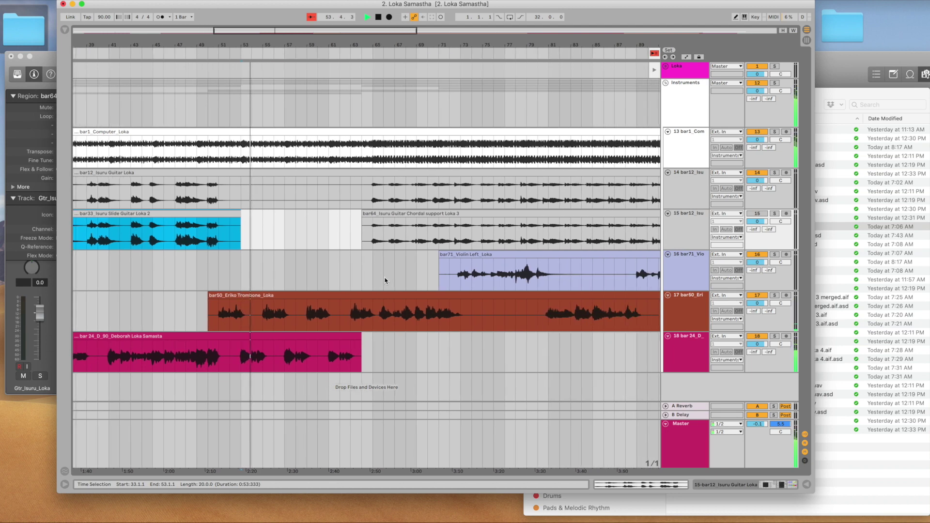
pyautogui.moveTo(318, 42); pyautogui.dragTo(318, 12)
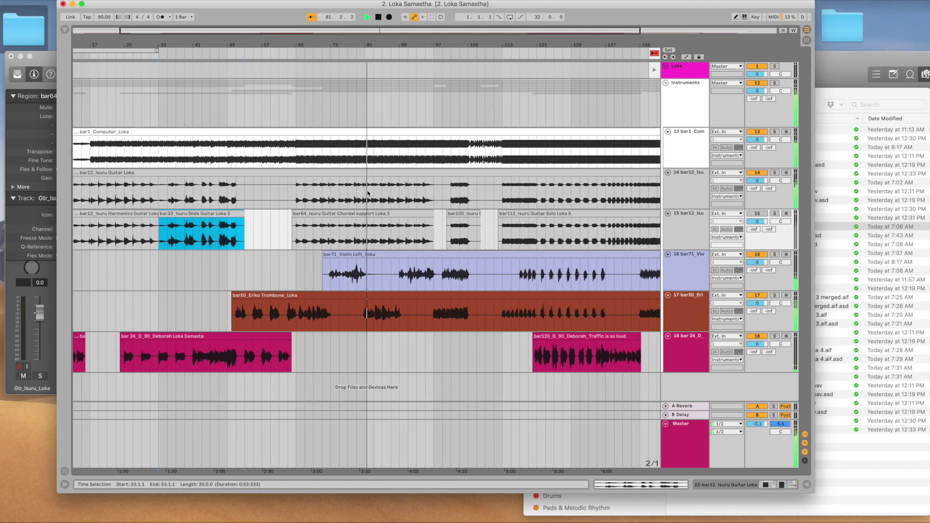
pyautogui.hscroll(5, 367, 194)
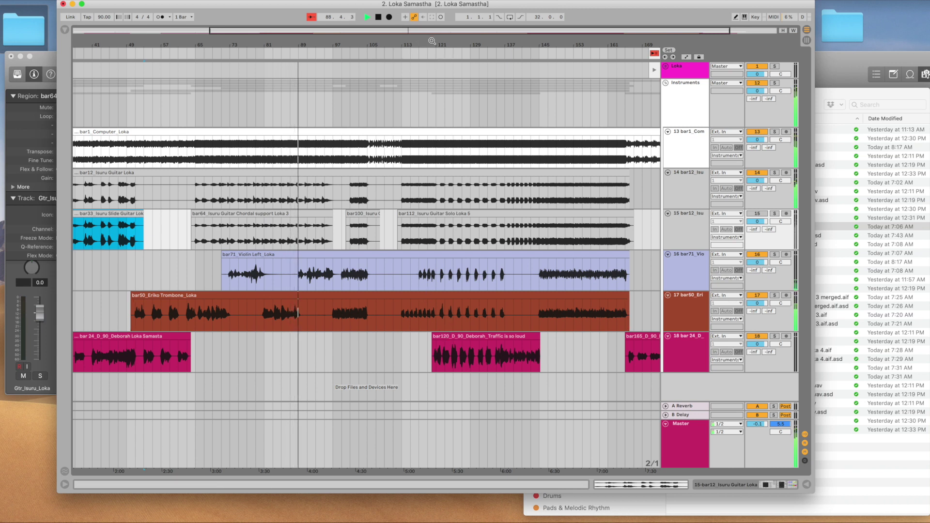
pyautogui.moveTo(431, 45); pyautogui.dragTo(431, 97)
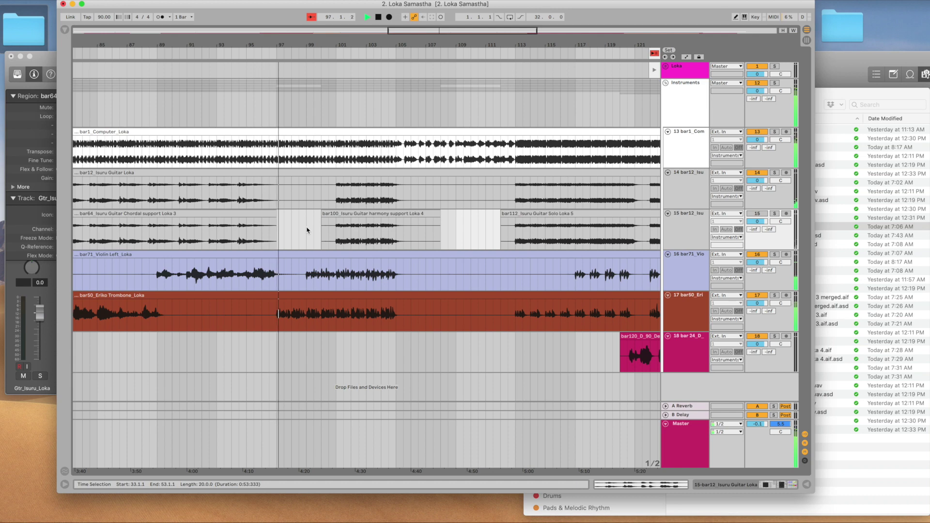
pyautogui.hscroll(10, 307, 230)
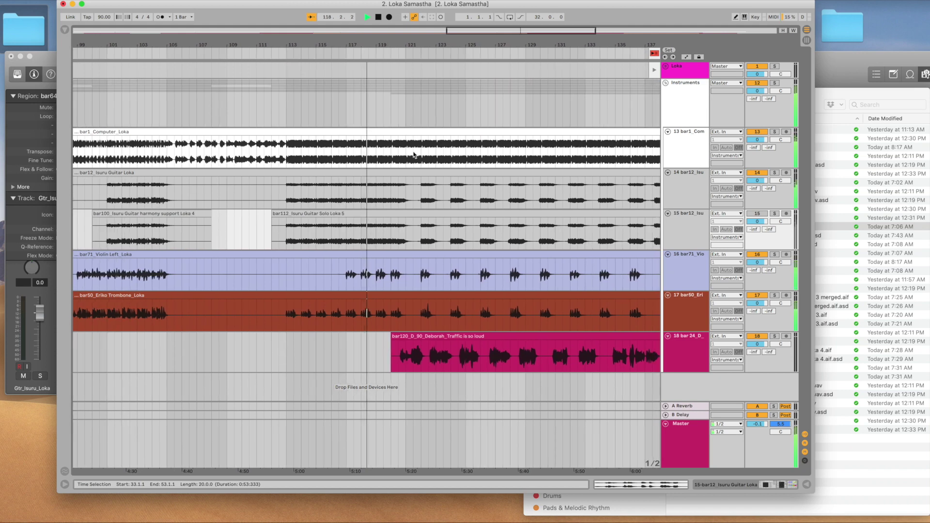
pyautogui.hscroll(6, 405, 181)
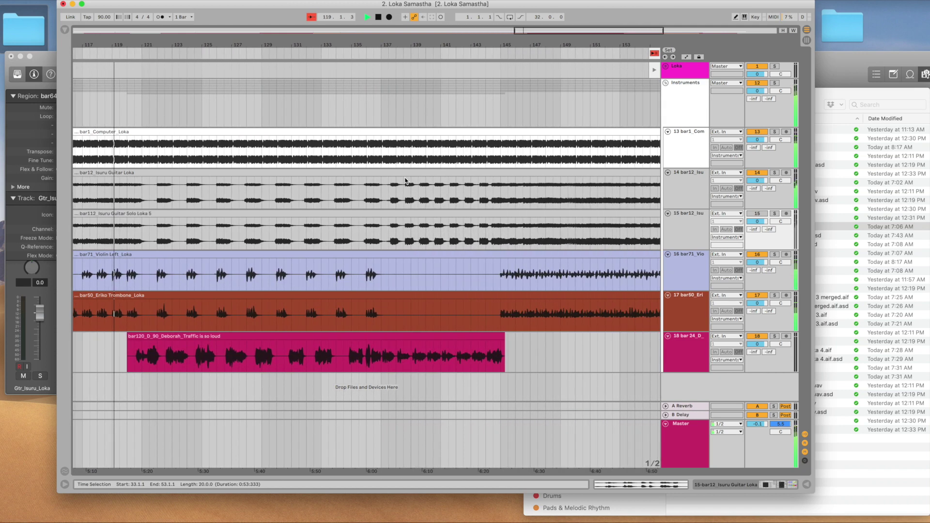
pyautogui.hscroll(-1, 405, 180)
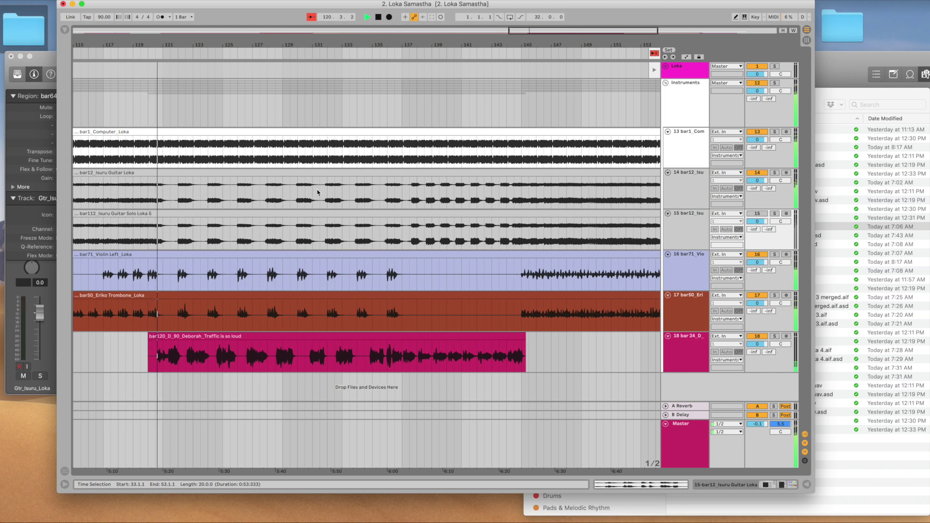
# Set the gain of the bar120 "Traffic is so loud" clip on track 18 to 4.06 dB and hide the clip detail view
pyautogui.click(334, 338)
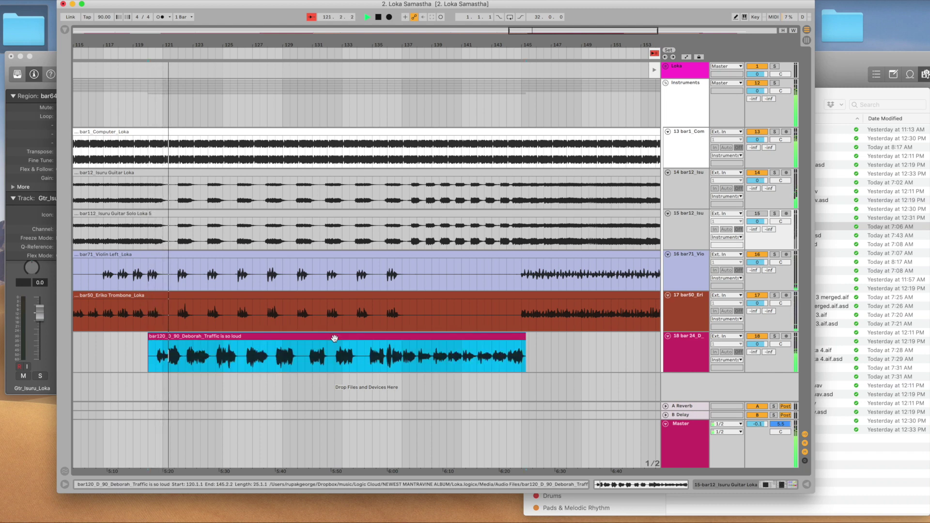
pyautogui.doubleClick(335, 338)
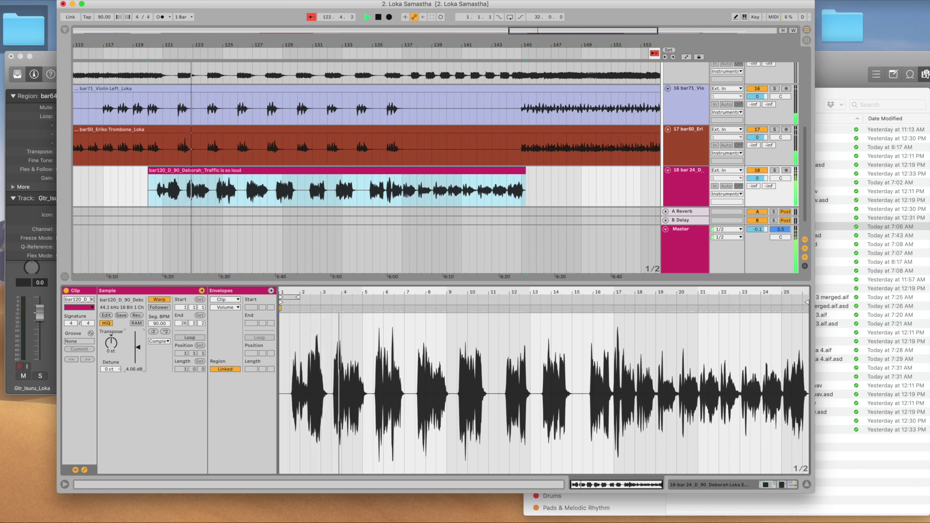
pyautogui.doubleClick(317, 284)
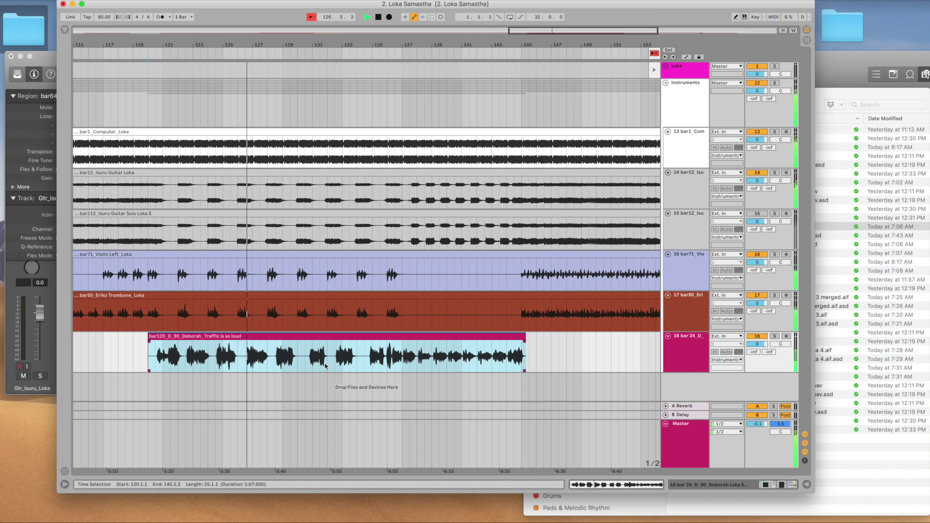
# Examine the closing section of the arrangement, from the end of the bar120 vocals through the bar165 "wake up outro" clip
pyautogui.hscroll(5, 325, 366)
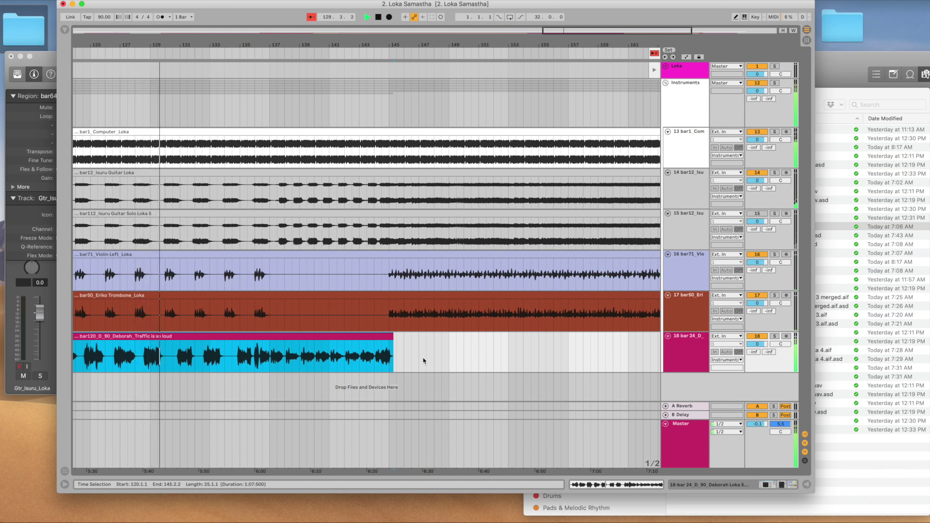
pyautogui.hscroll(9, 423, 361)
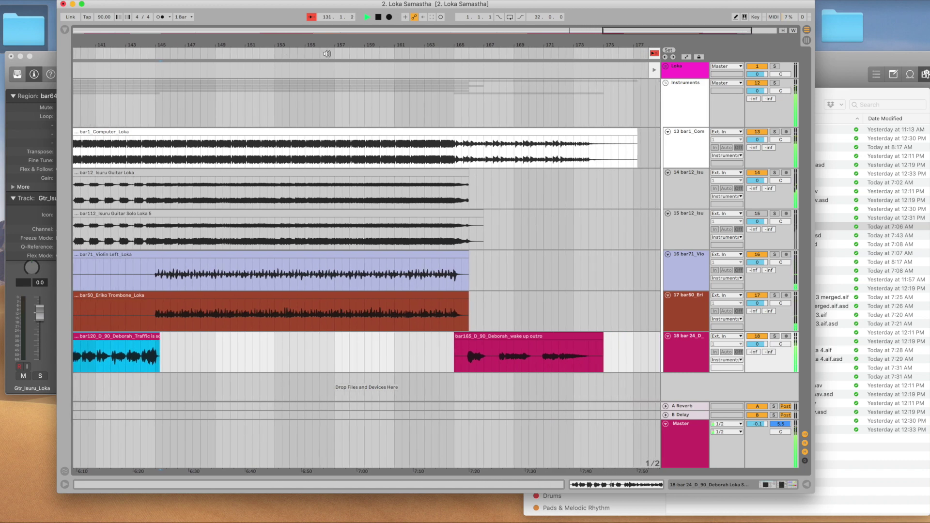
pyautogui.hscroll(-8, 262, 129)
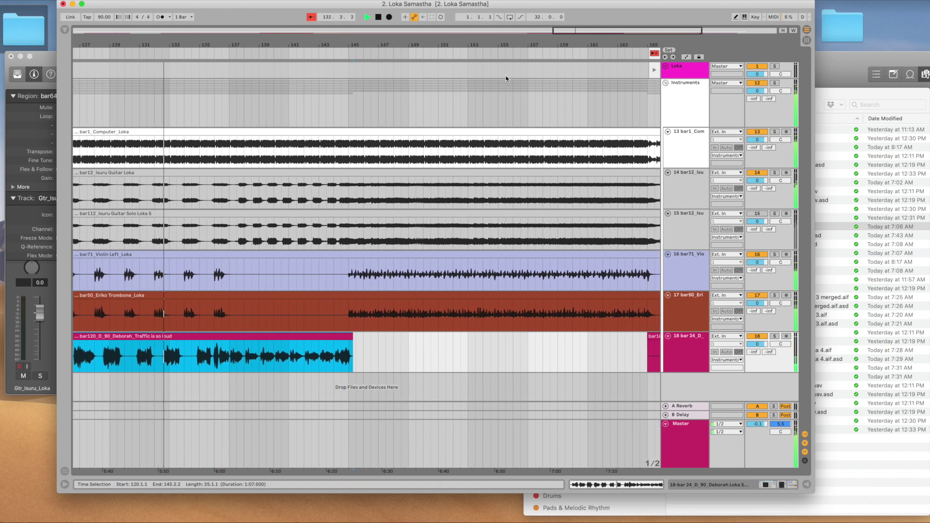
pyautogui.hscroll(3, 500, 76)
pyautogui.hscroll(1, 500, 74)
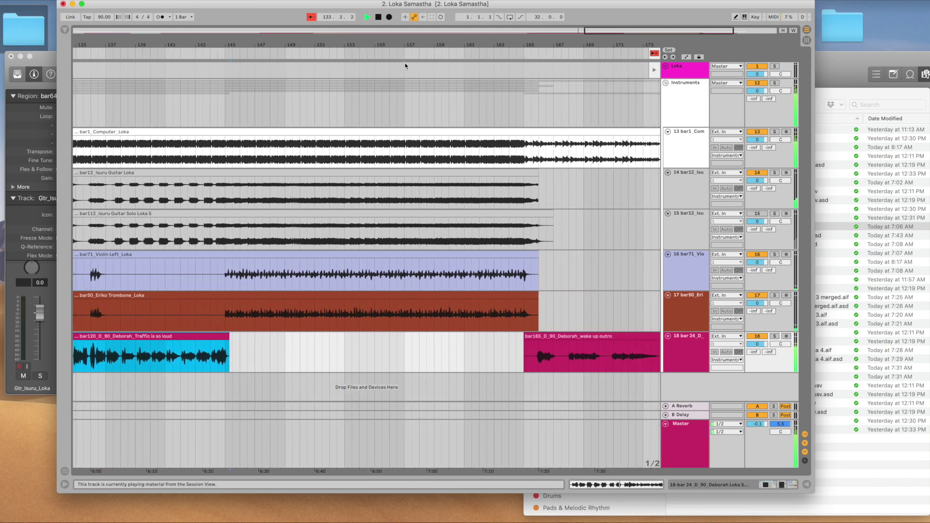
pyautogui.hscroll(-4, 402, 65)
pyautogui.hscroll(6, 388, 68)
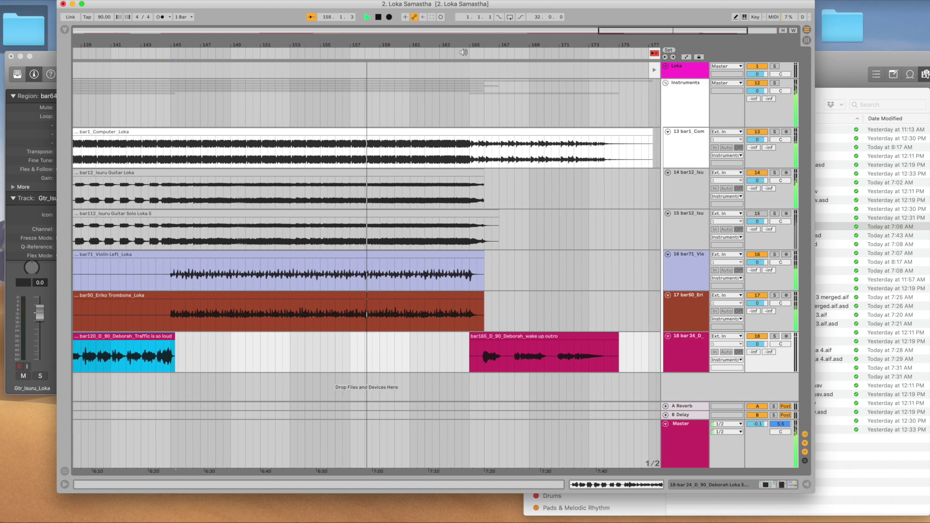
# Fold track 15 and inspect the start of the "wake up outro" clip at bar 165 up close
pyautogui.moveTo(470, 44); pyautogui.dragTo(469, 124)
pyautogui.click(668, 214)
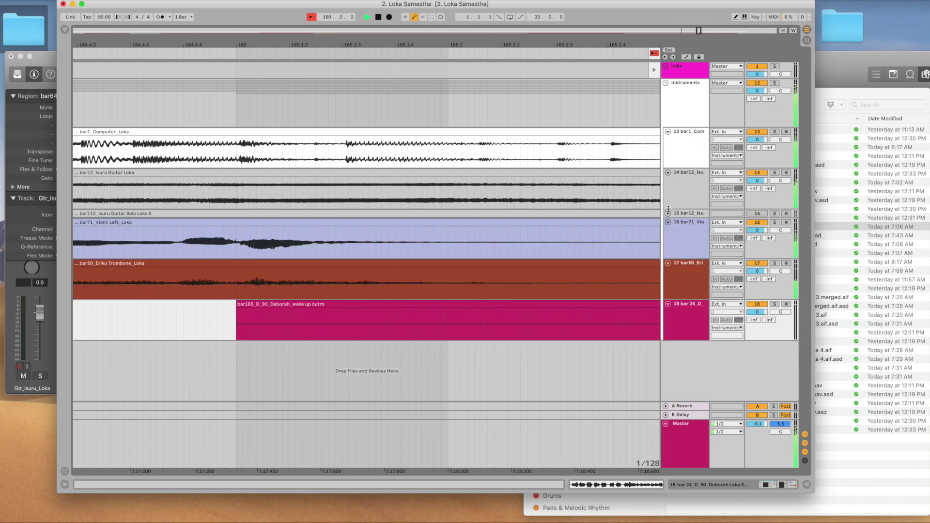
pyautogui.hscroll(-7, 269, 241)
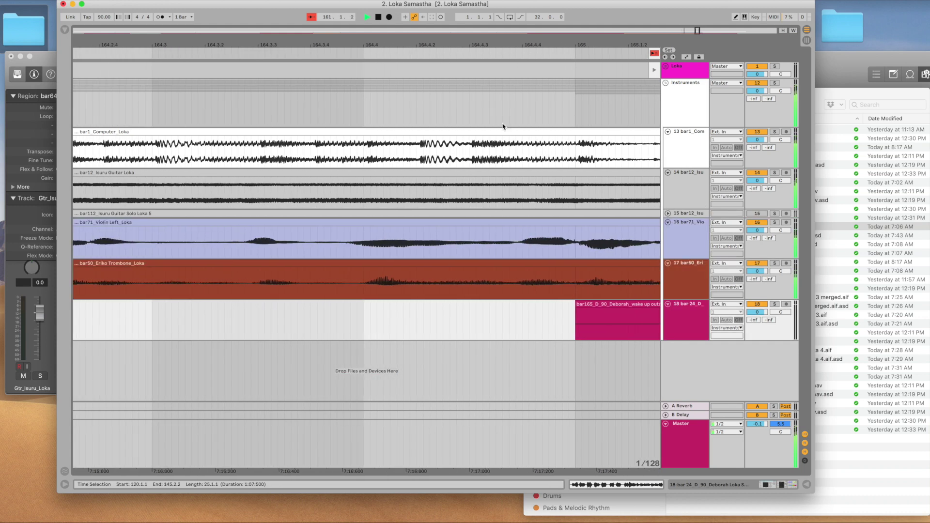
pyautogui.moveTo(334, 43); pyautogui.dragTo(334, 27)
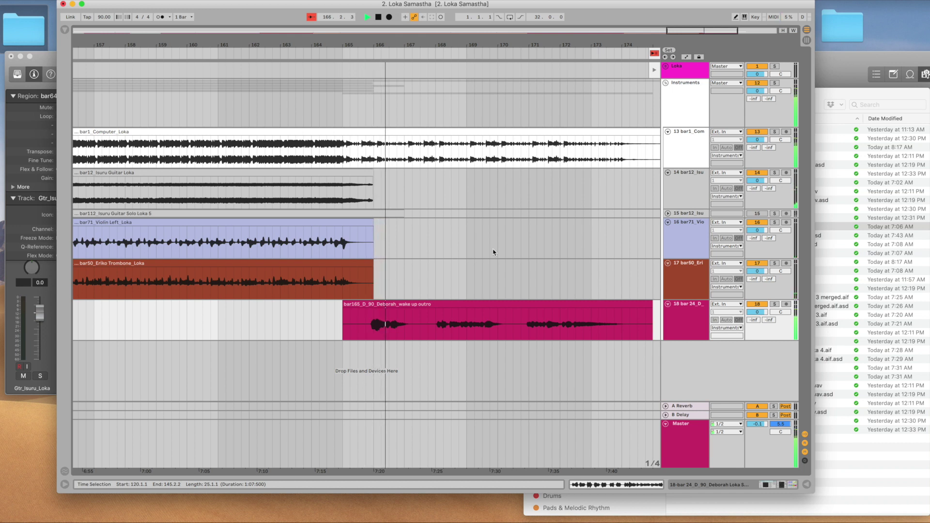
# Follow playback of the bar165 "wake up outro" clip on track 18 through to the end of the bar1 Computer clip
pyautogui.hscroll(-5, 493, 252)
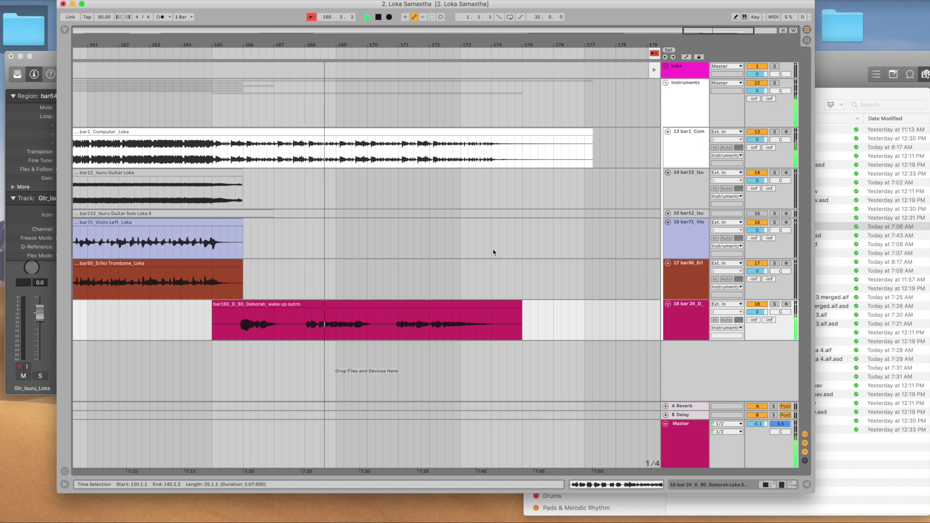
pyautogui.hscroll(3, 493, 252)
pyautogui.hscroll(2, 493, 252)
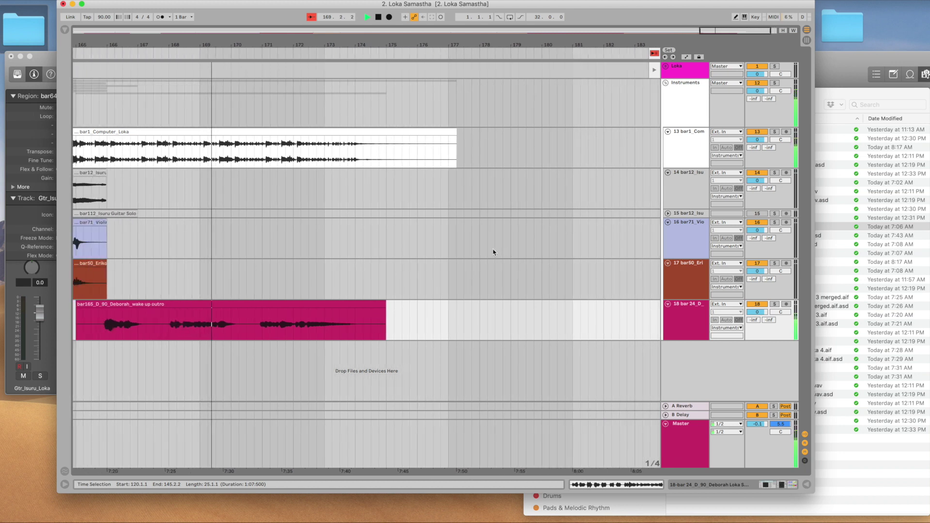
pyautogui.hscroll(-3, 493, 252)
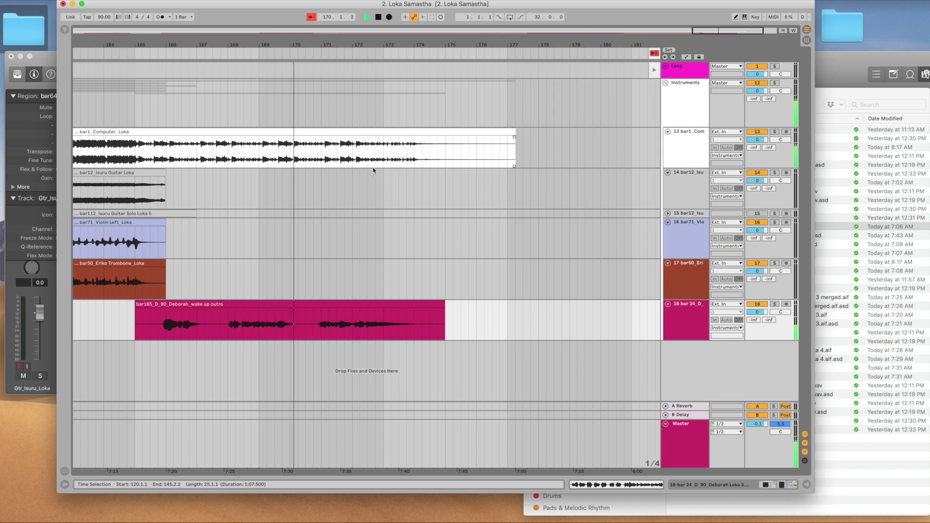
# Check the clips and scenes in the Session View and return to the instrument tracks in the Arrangement View
pyautogui.press('Tab')
pyautogui.click(111, 33)
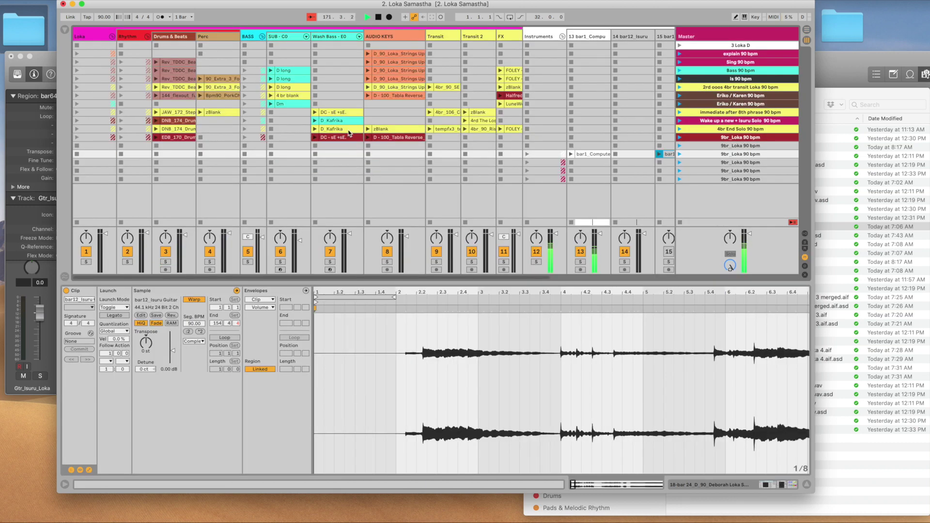
pyautogui.press('Tab')
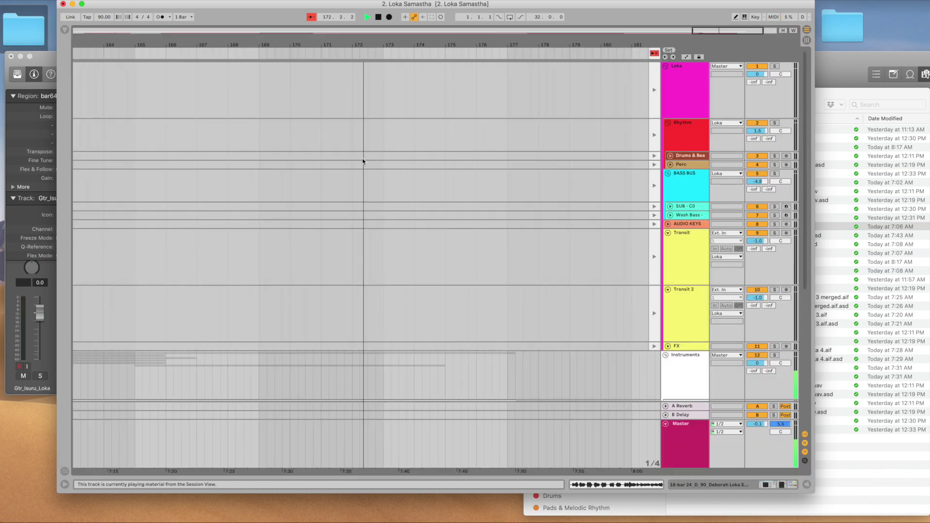
pyautogui.scroll(-5, 425, 221)
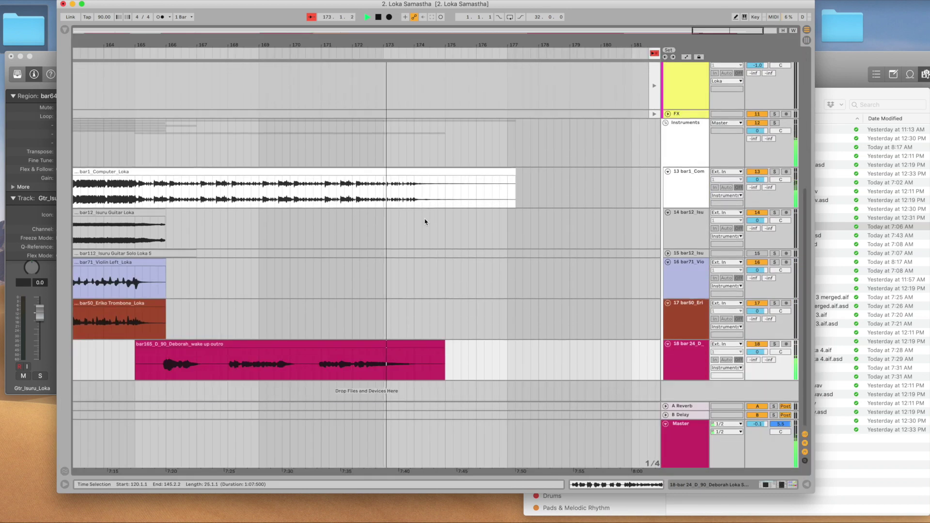